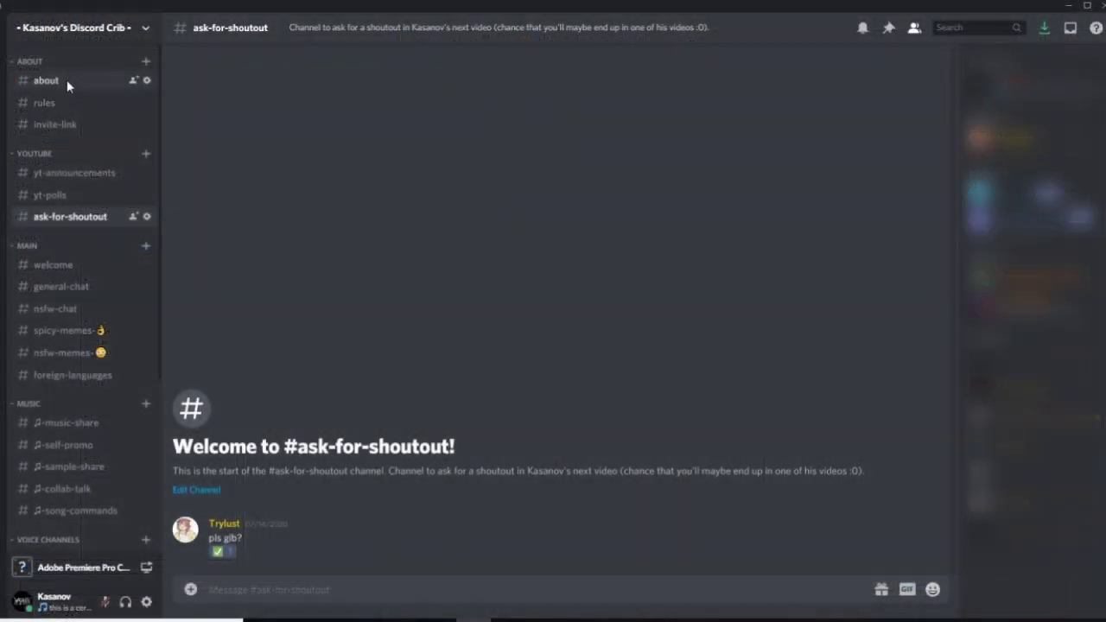
Look through the about, yt-announcements and yt-polls channels of the Discord server
click(67, 80)
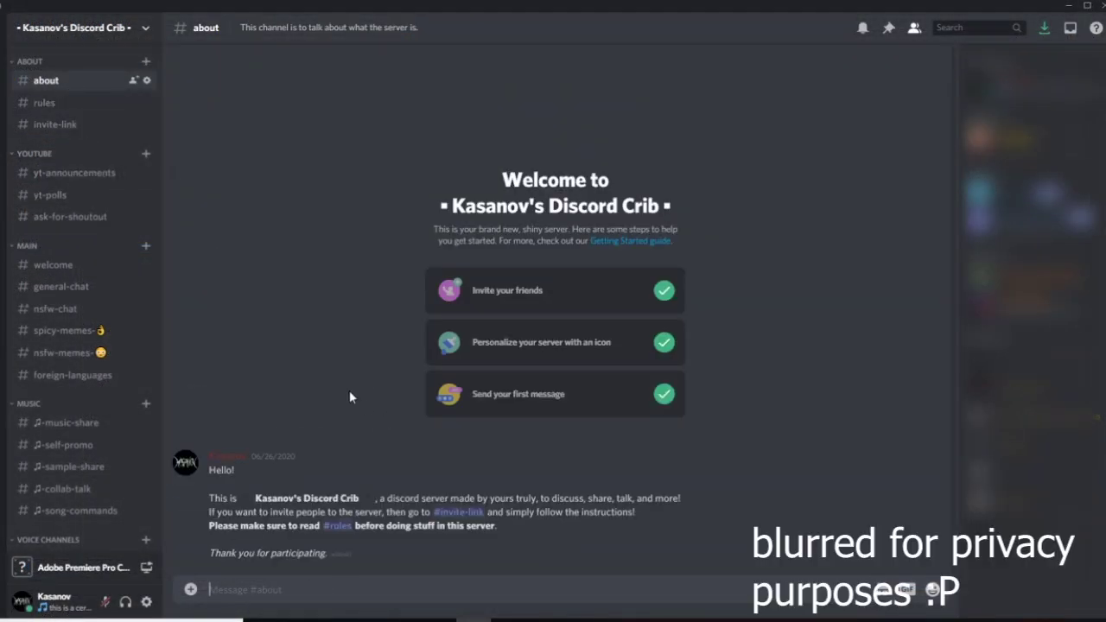
click(74, 176)
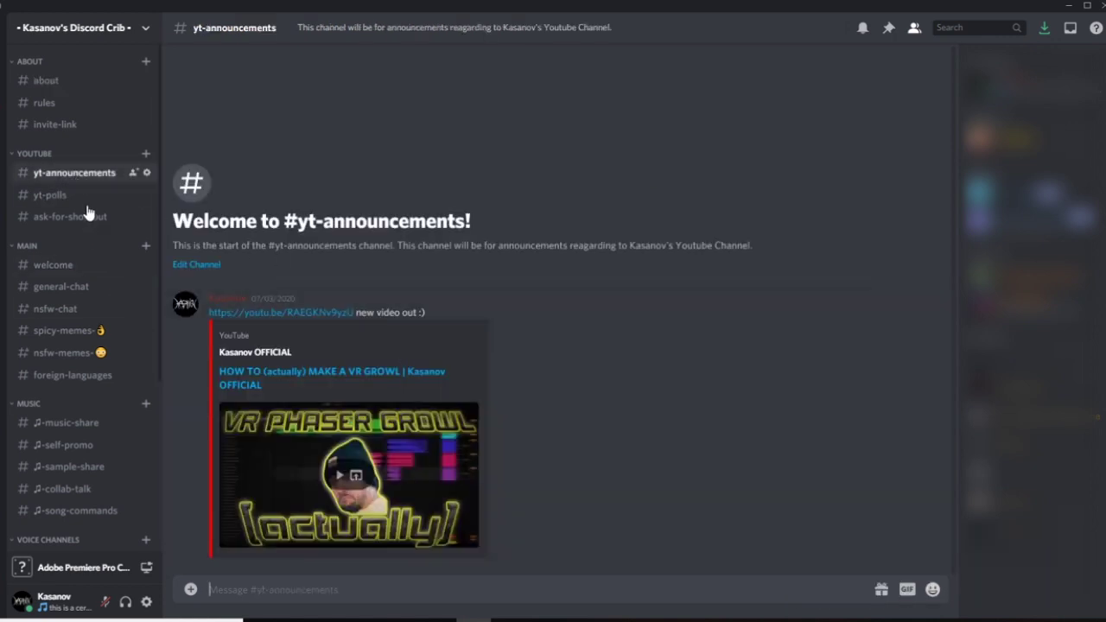
click(85, 202)
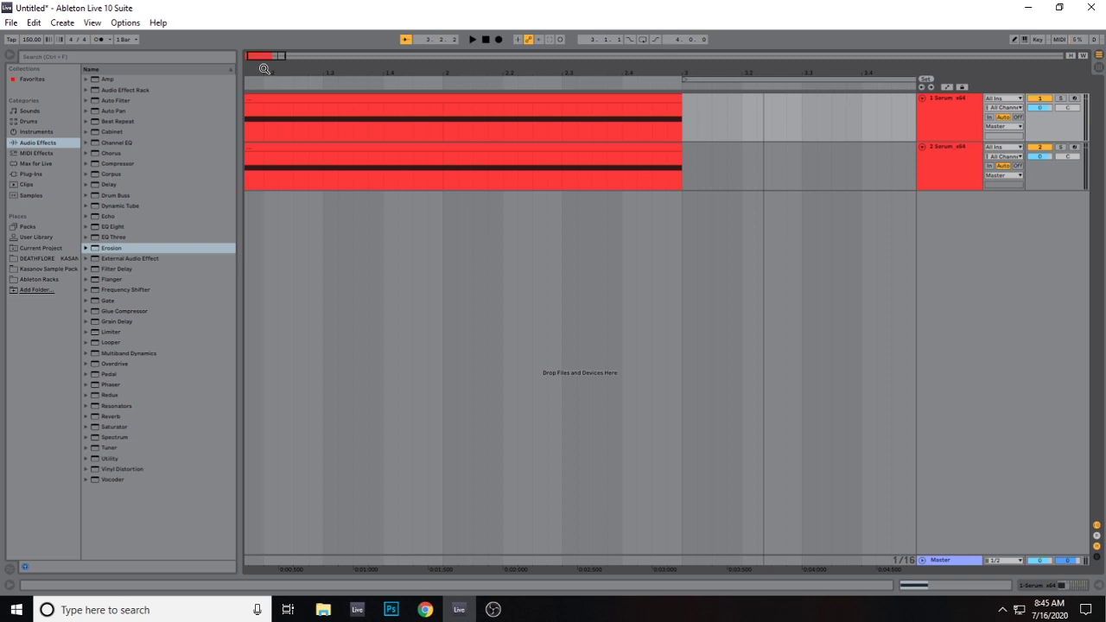
Switch to Ableton Live and play back the clips on the two Serum tracks
key(space)
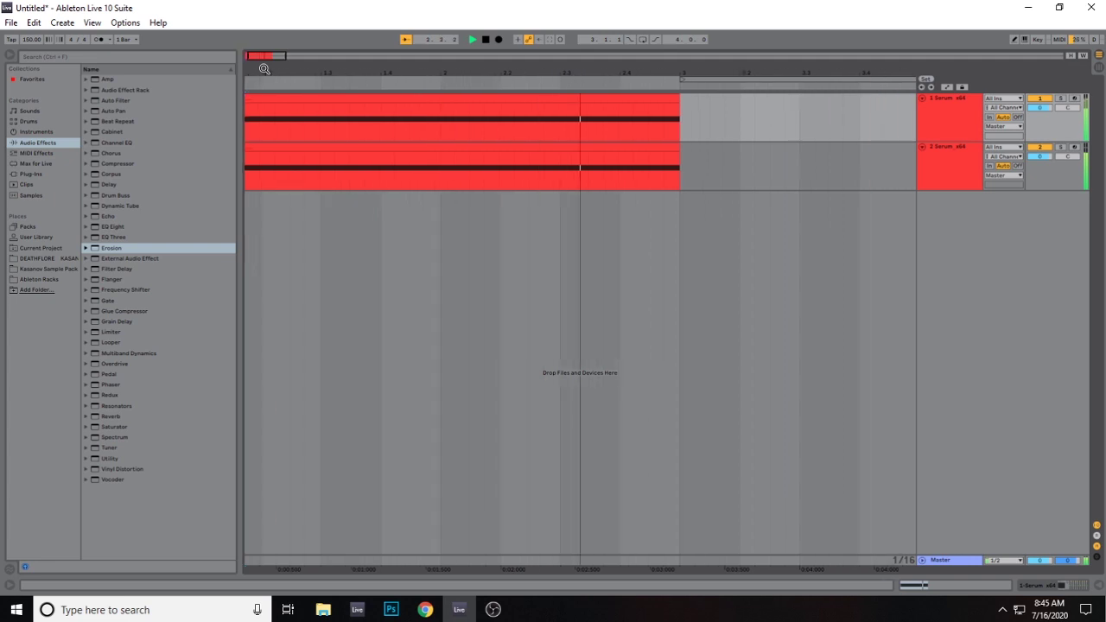
key(space)
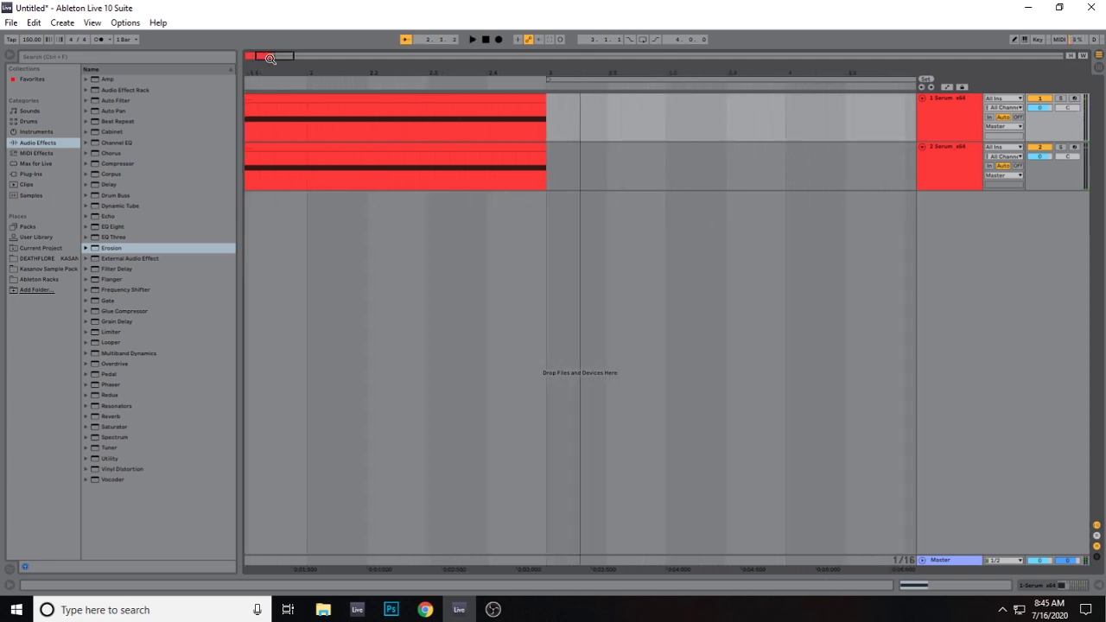
mouse_move(270, 58)
mouse_down()
mouse_move(271, 44)
mouse_move(266, 60)
mouse_up()
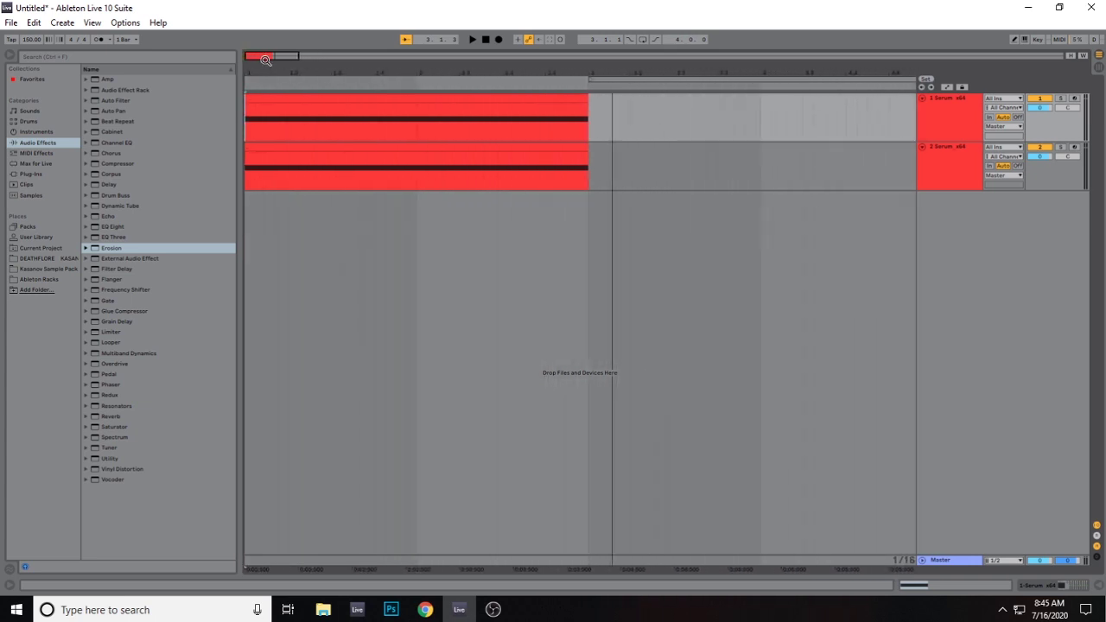
Open the Serum instrument of the first track and move its window clear of the device chain
double_click(953, 128)
click(151, 473)
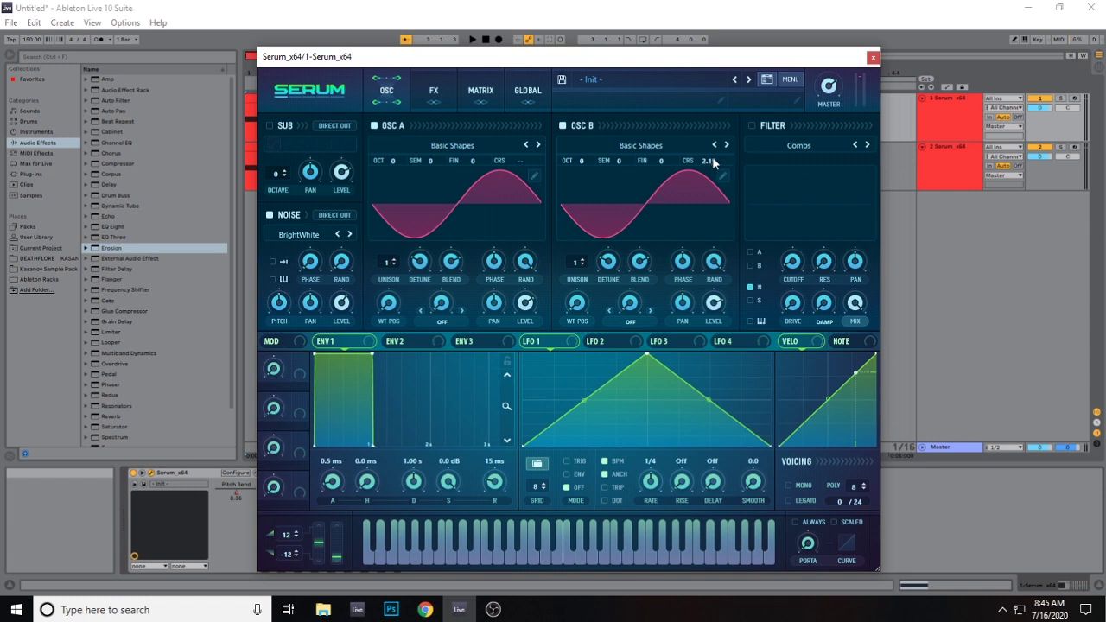
drag(510, 62, 755, 87)
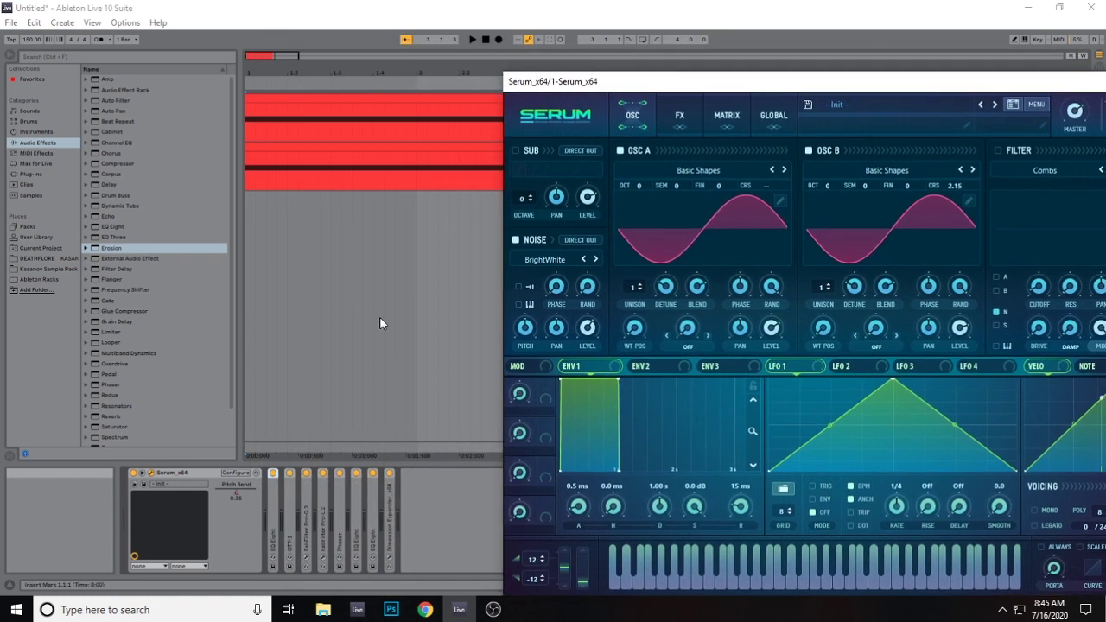
Group the effects following Serum into an Audio Effect Rack and turn the rack off
right_click(392, 418)
click(437, 471)
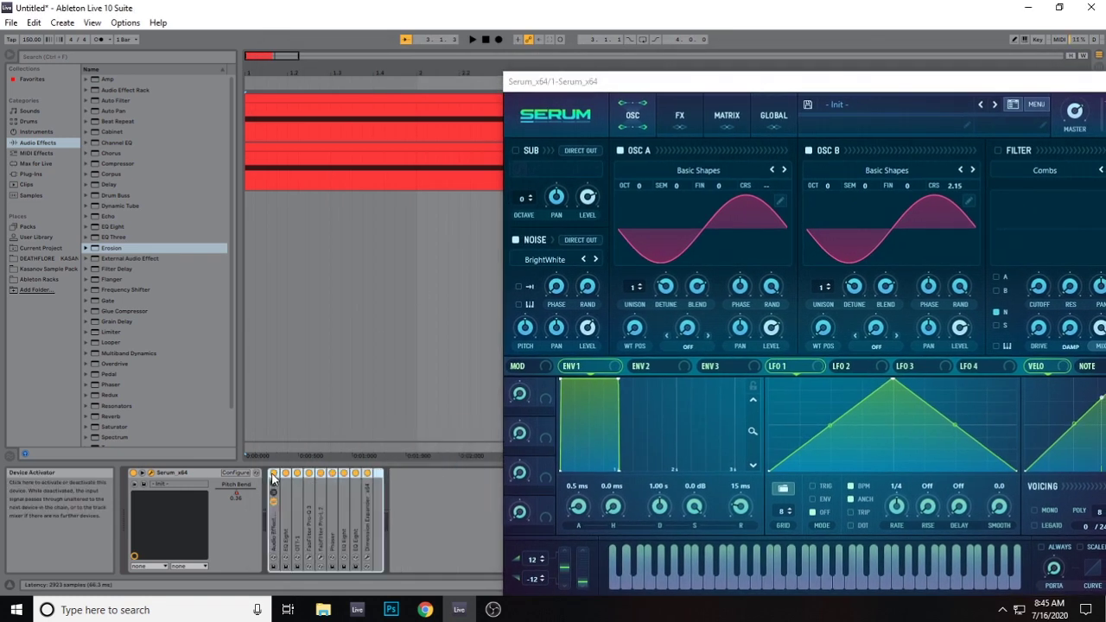
Turn off Serum's distortion and compressor effects and its noise oscillator
click(679, 115)
click(521, 173)
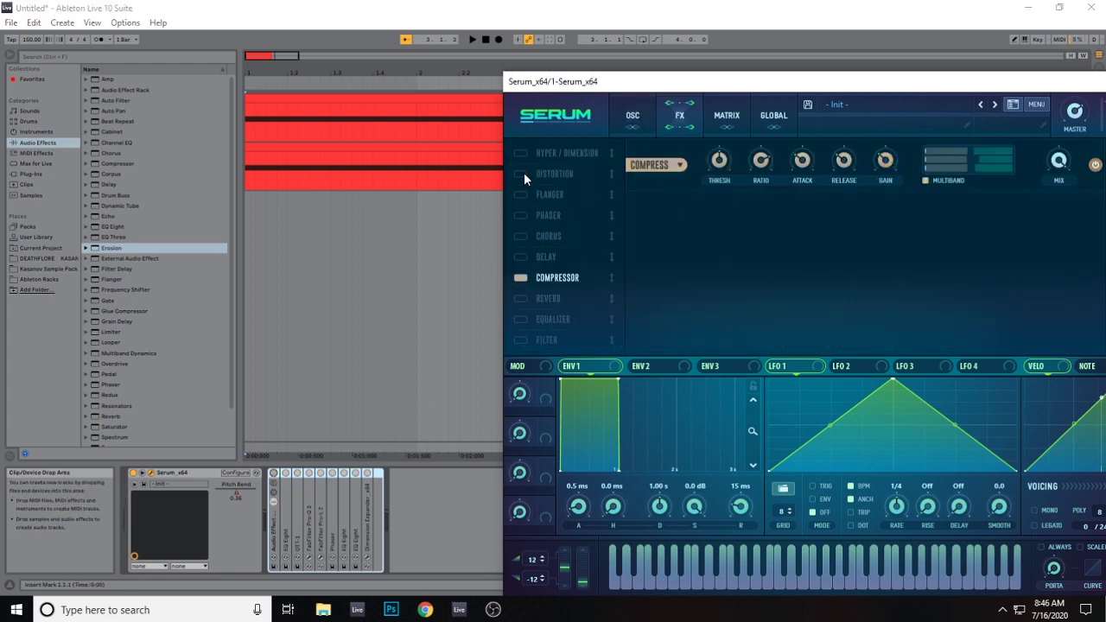
click(521, 278)
click(647, 125)
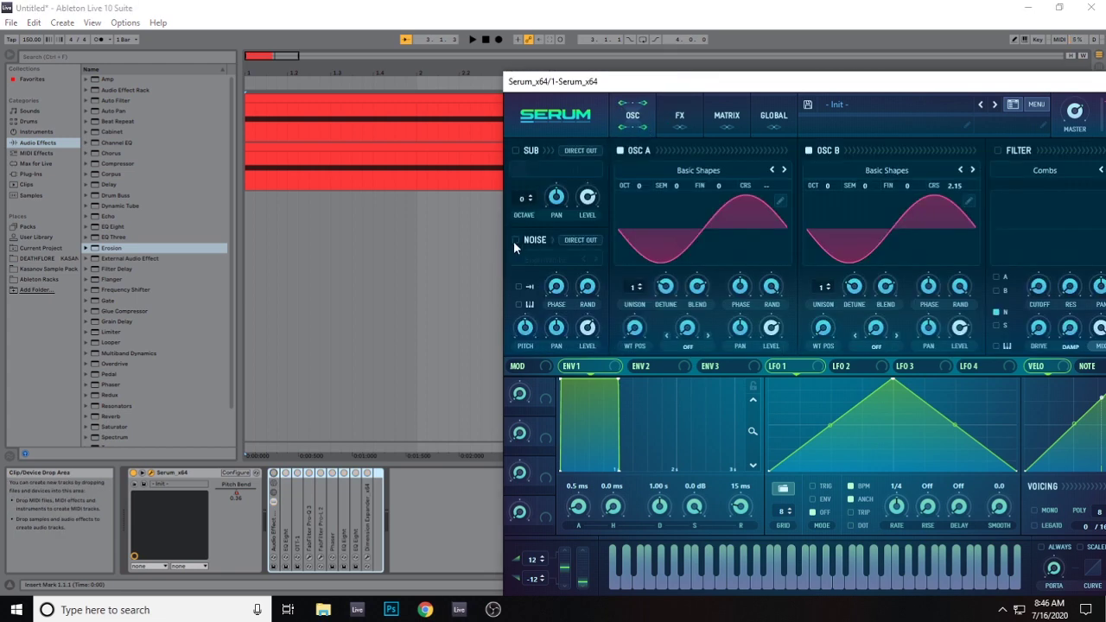
Uncover the track controls, mute the second Serum track and play the first track's unprocessed sound
drag(735, 93, 687, 103)
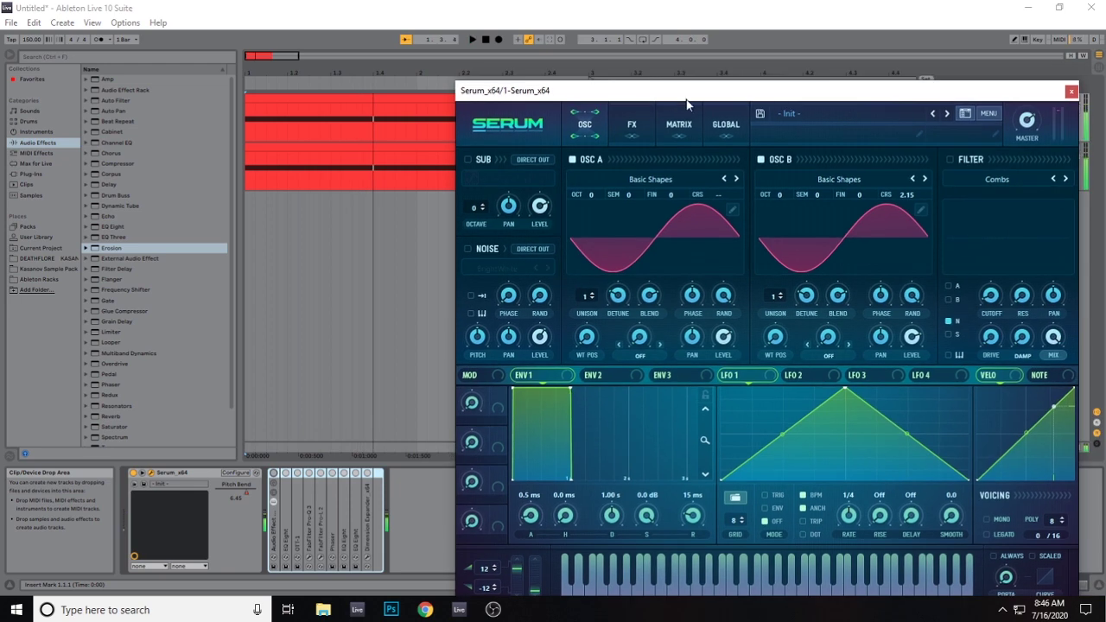
click(632, 123)
click(584, 123)
drag(620, 93, 563, 209)
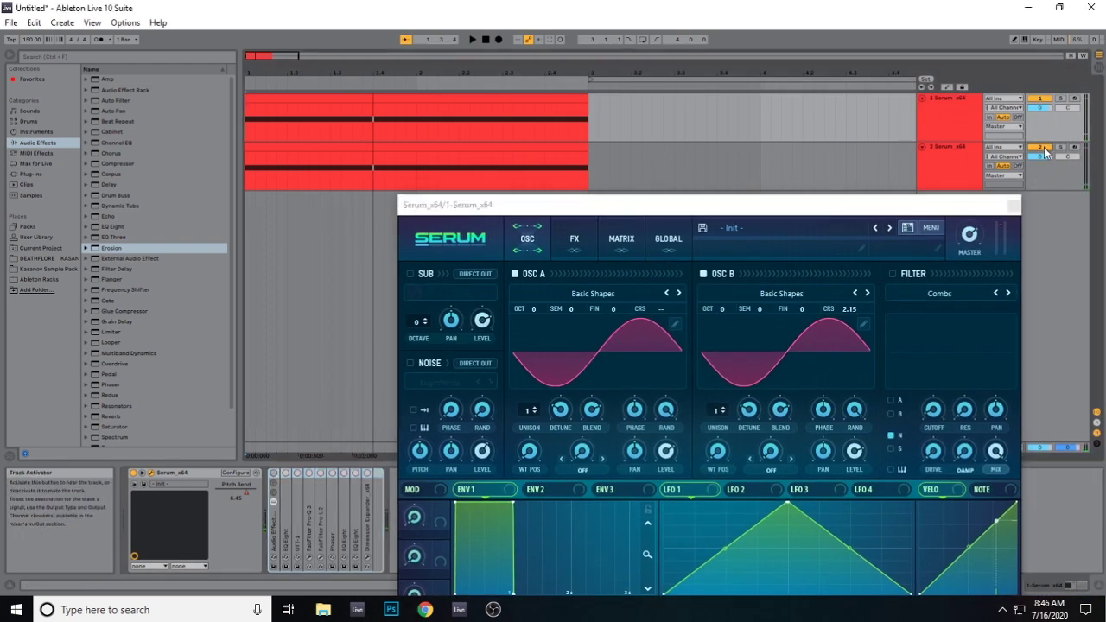
drag(894, 205, 864, 126)
key(space)
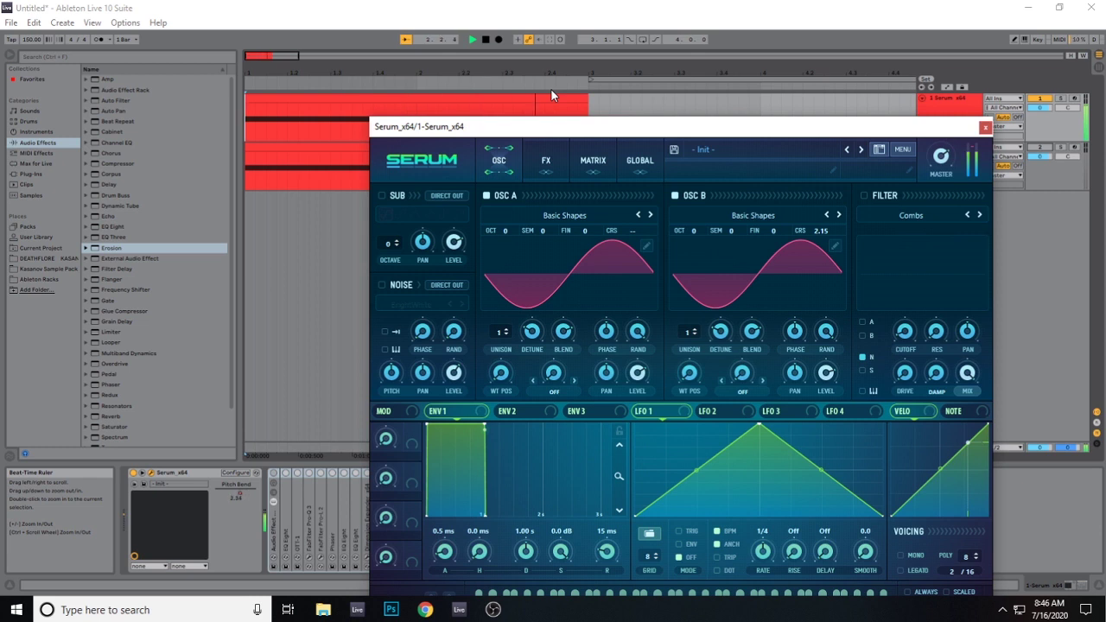
key(space)
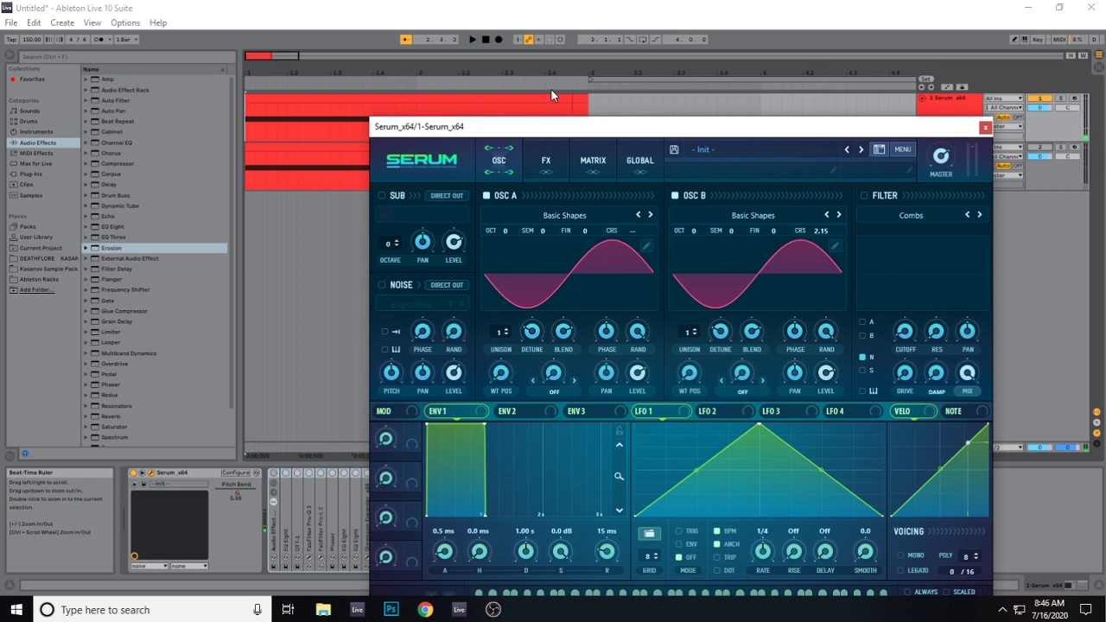
Turn on Serum's BrightWhite noise oscillator and its Tube distortion, playing back the sound to hear them
click(383, 284)
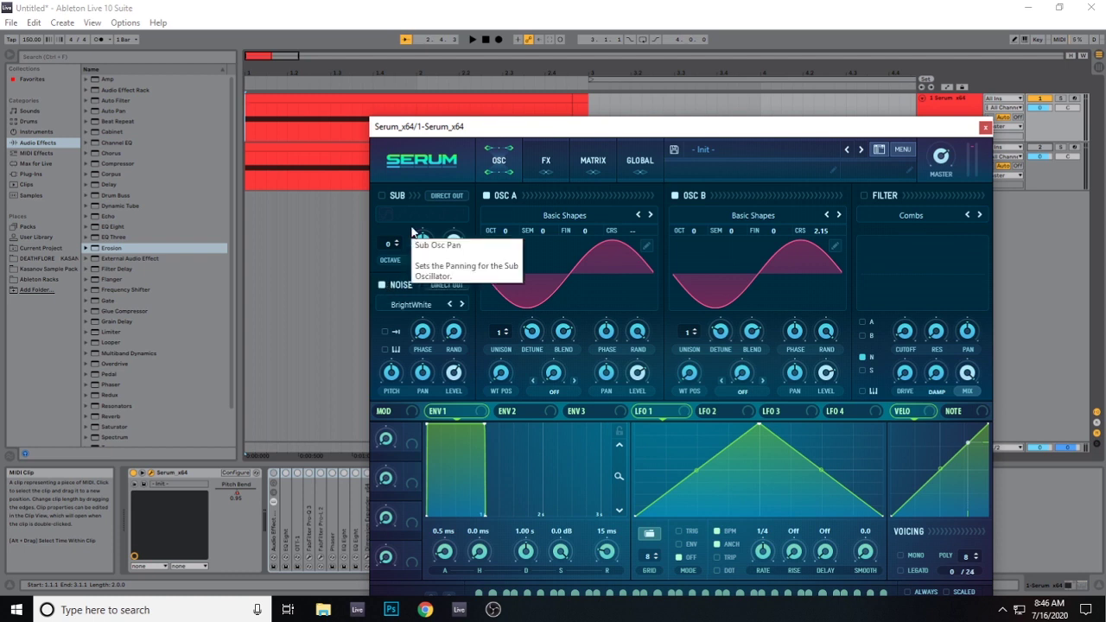
key(space)
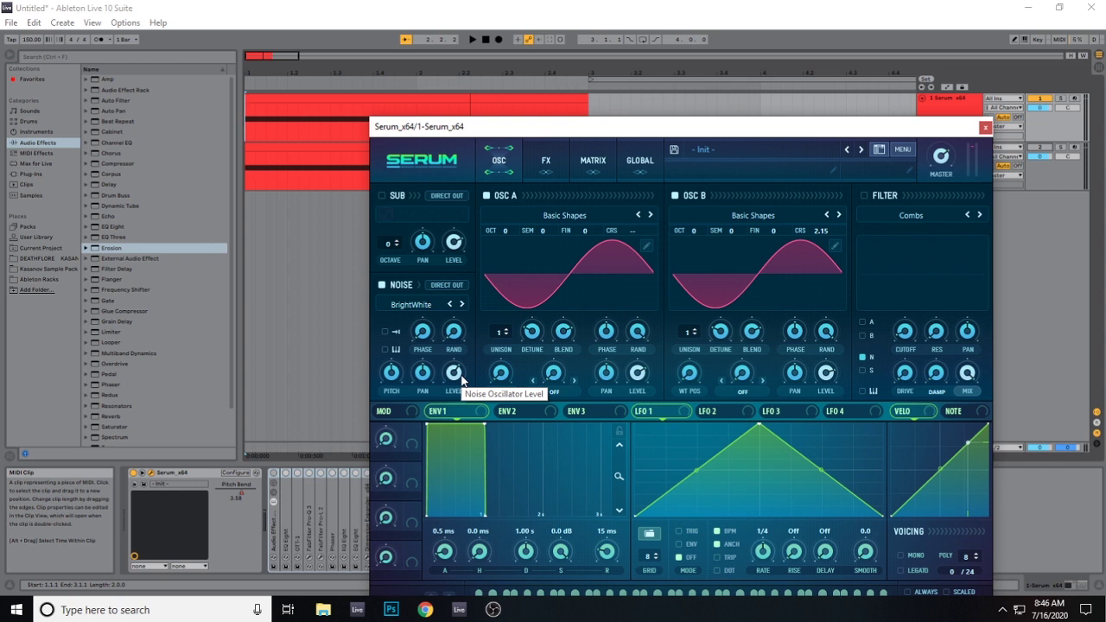
click(545, 161)
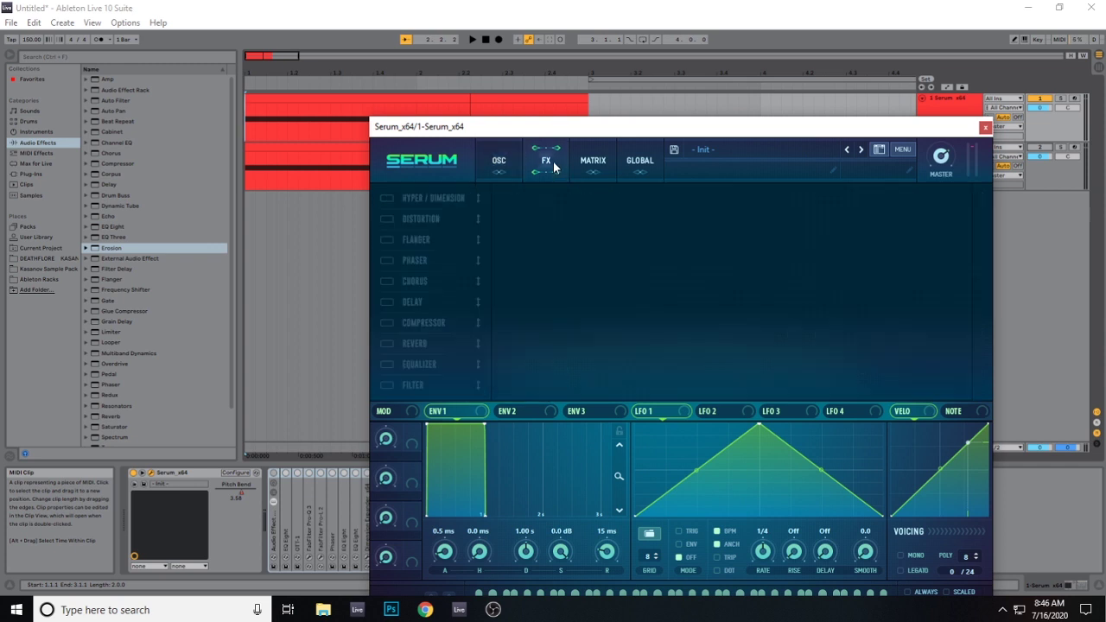
click(387, 221)
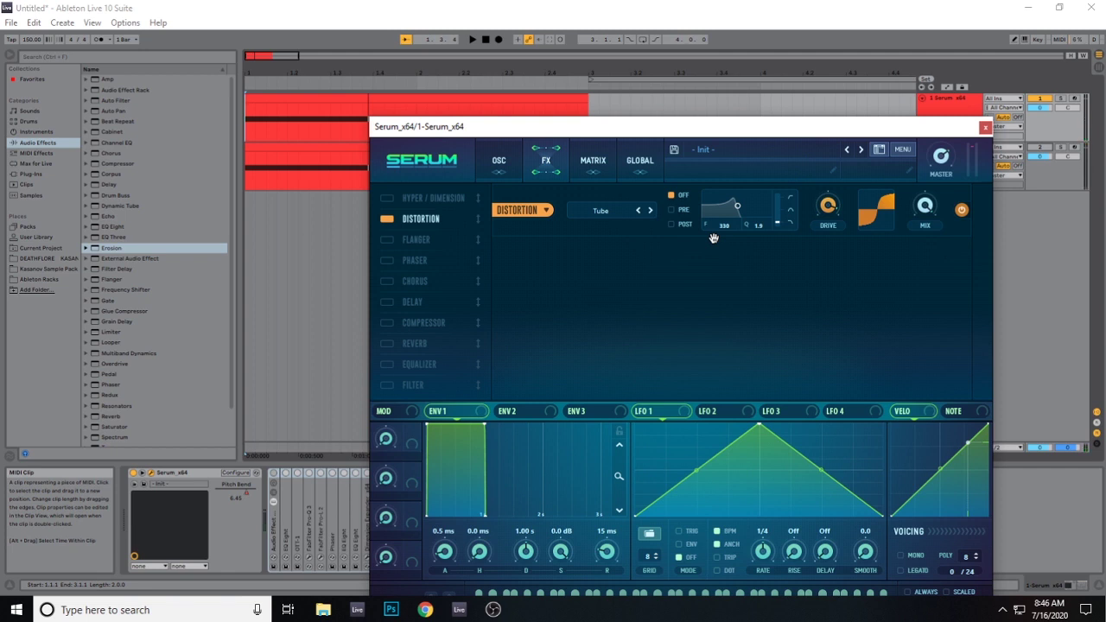
key(space)
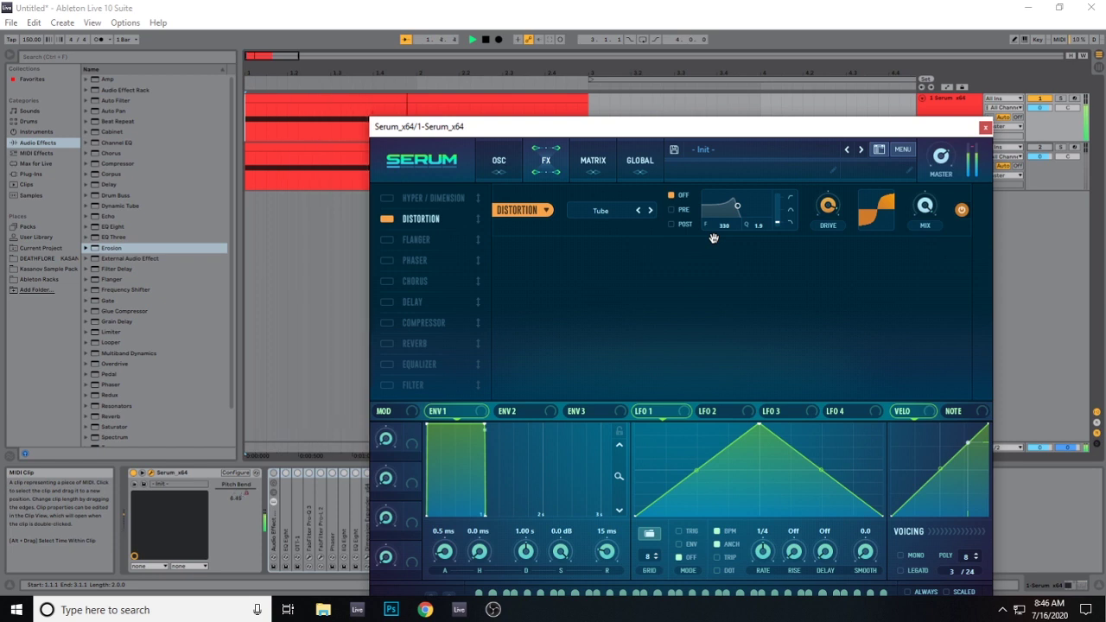
key(space)
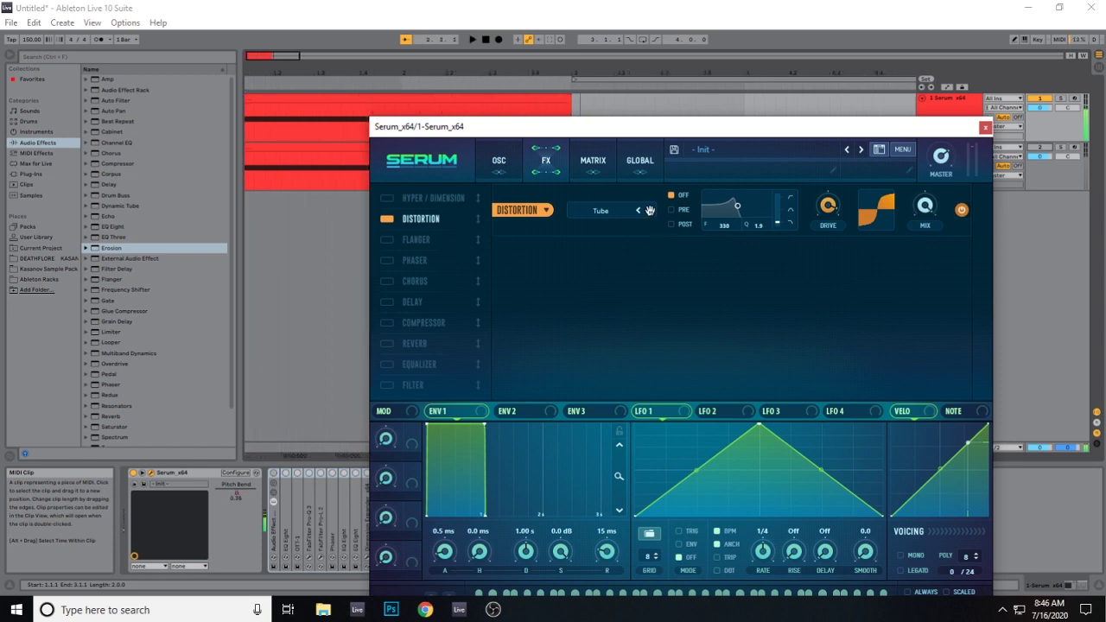
Turn on Serum's compressor and play back the first track to hear the compressed sound
click(386, 323)
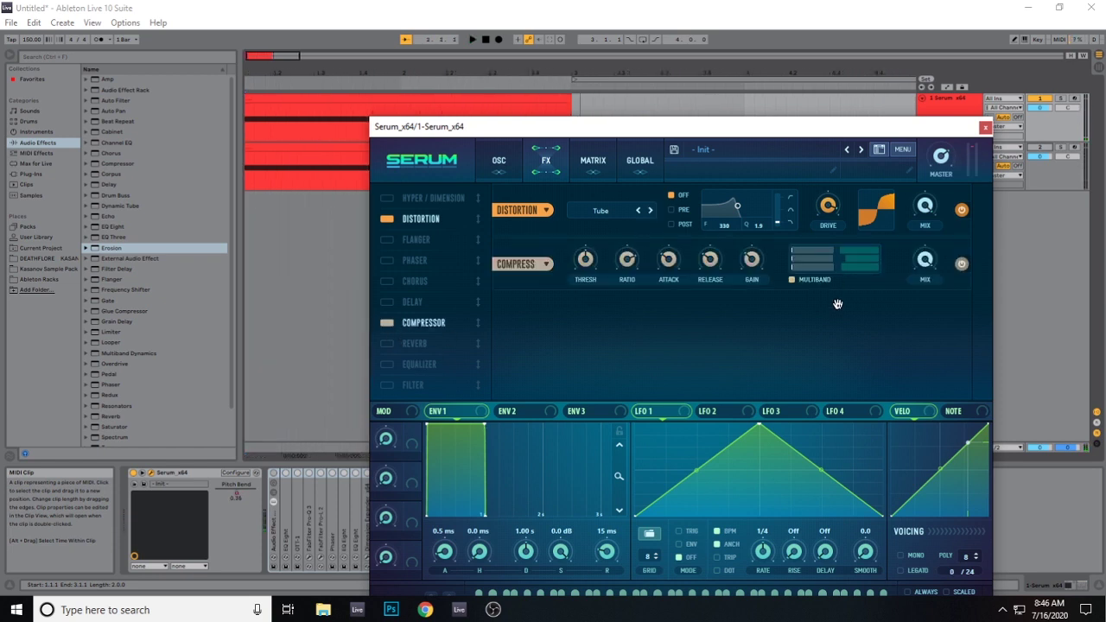
key(space)
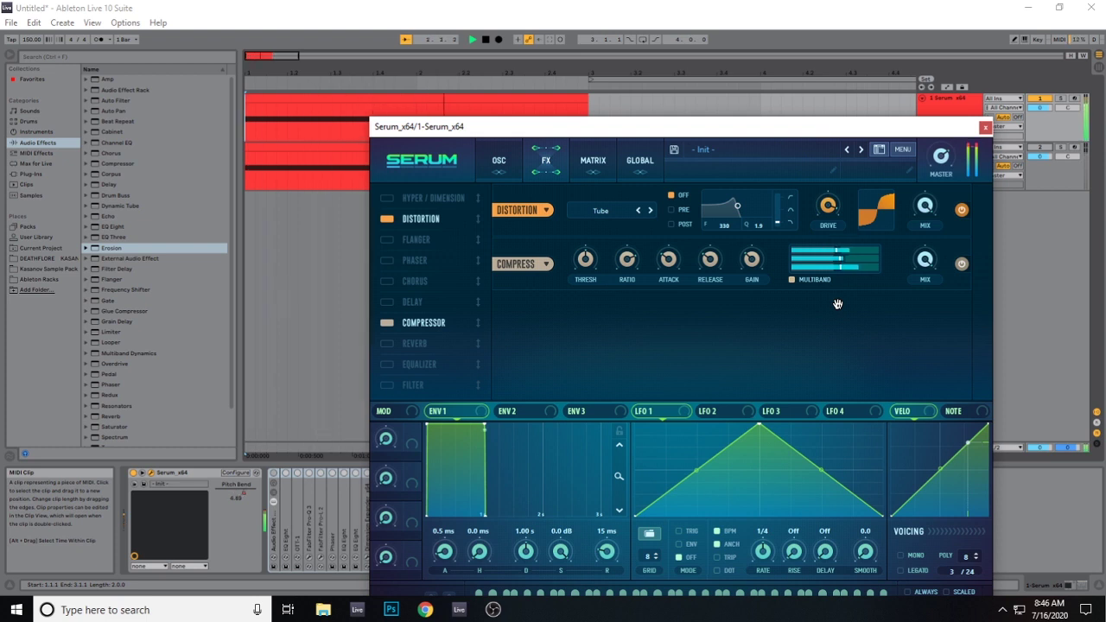
key(space)
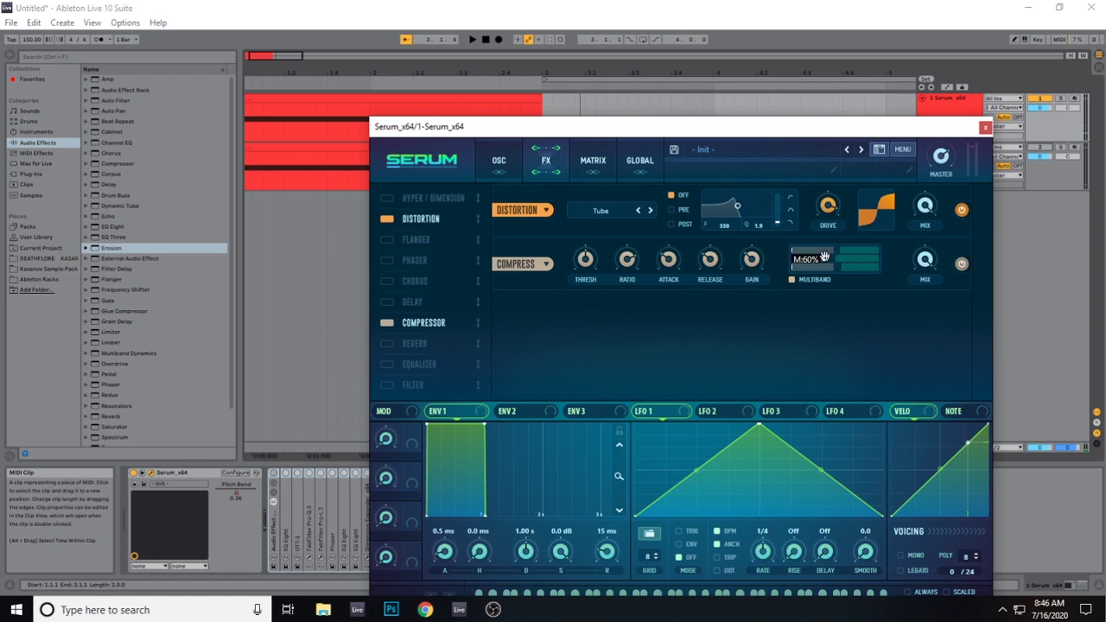
key(space)
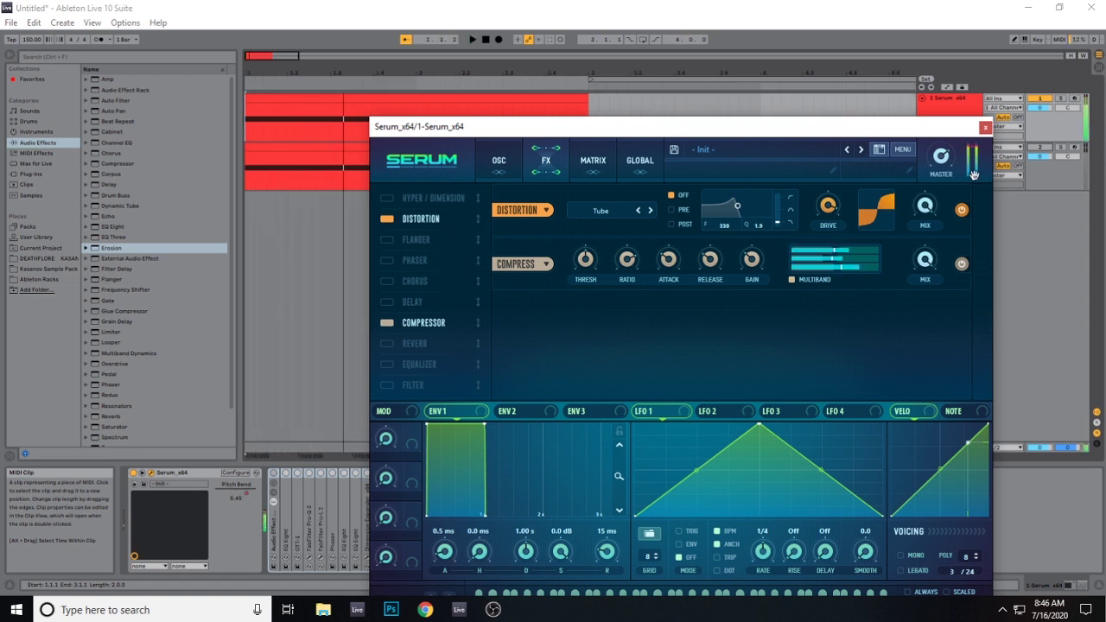
key(space)
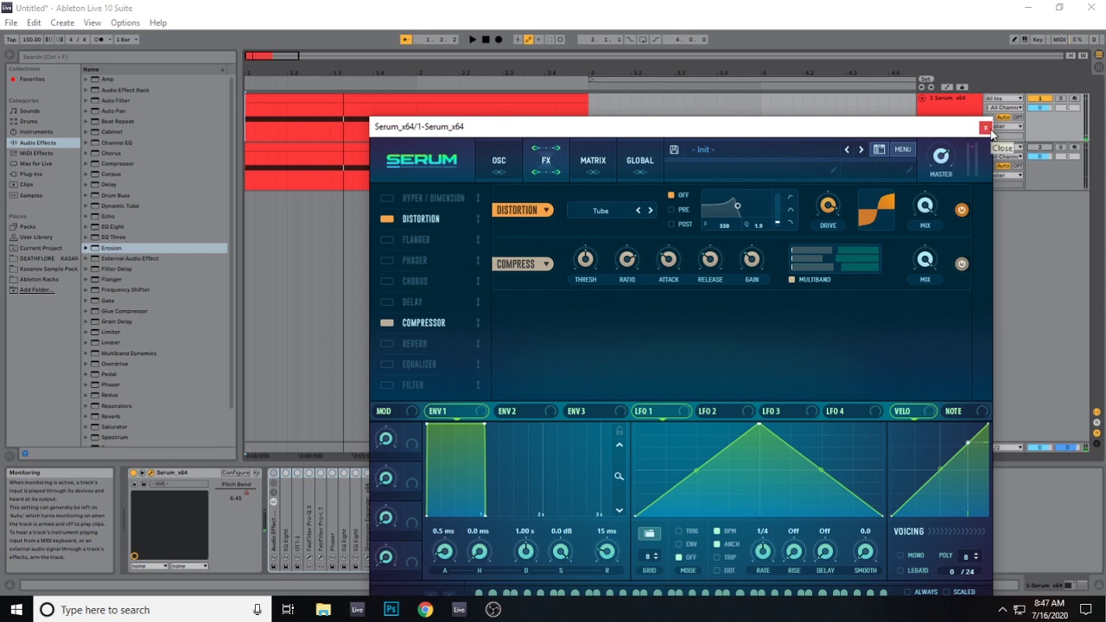
Close the Serum window, show the first track's Pitch Bend automation and play it back
click(985, 128)
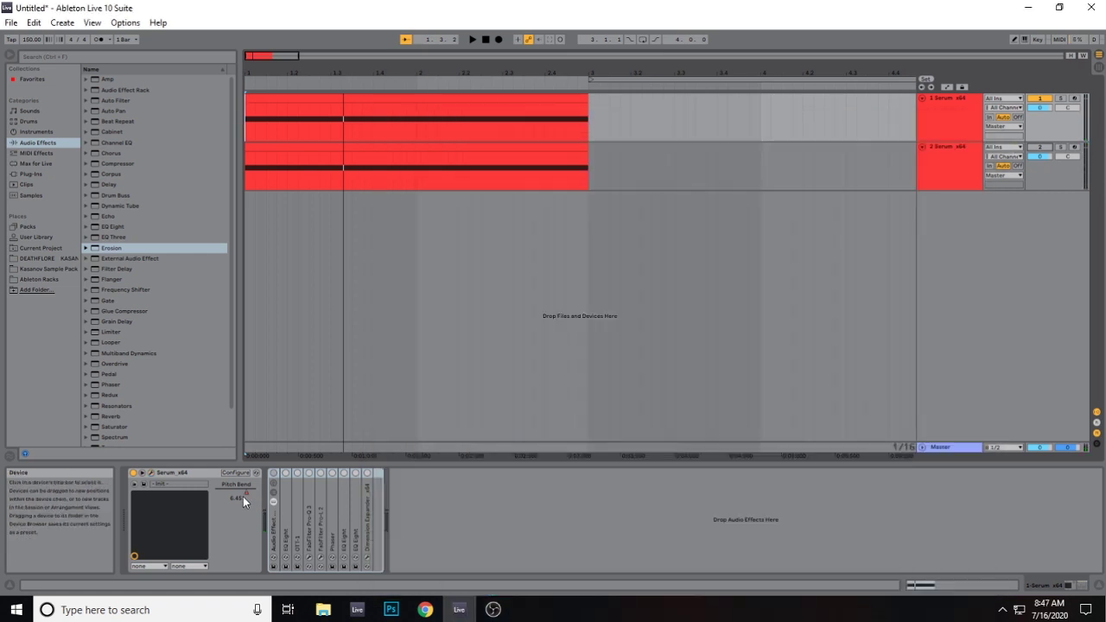
right_click(246, 493)
click(306, 498)
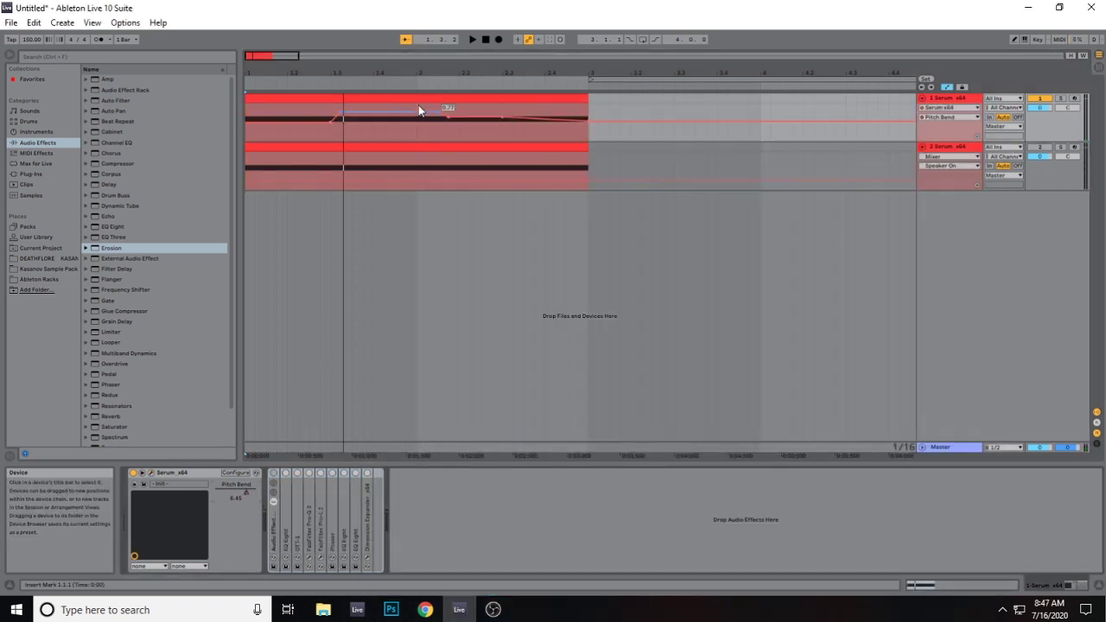
key(space)
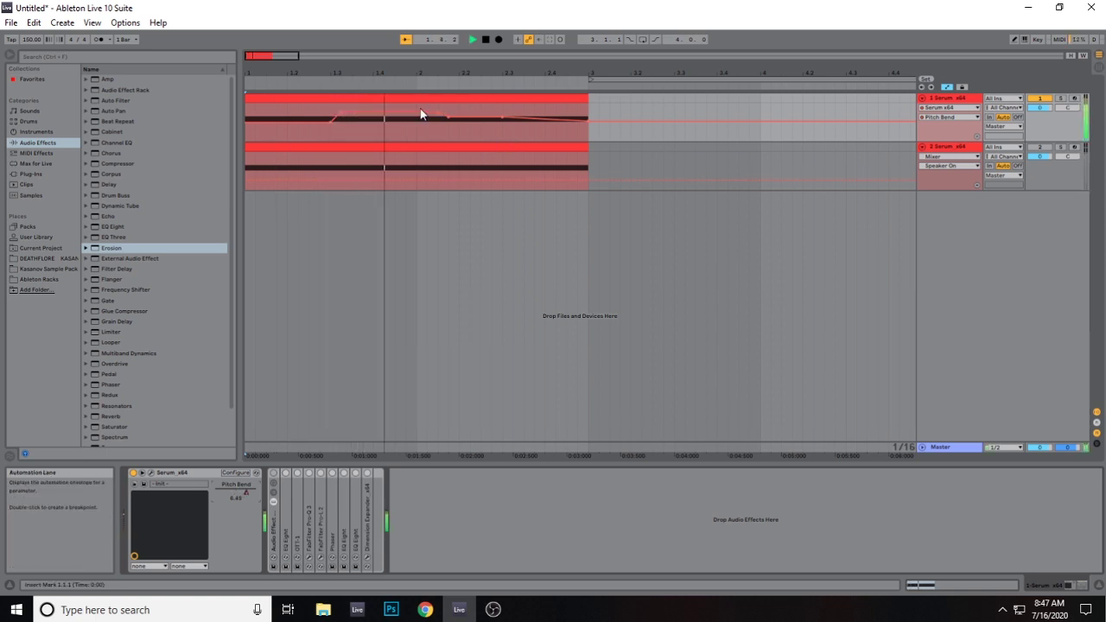
key(a)
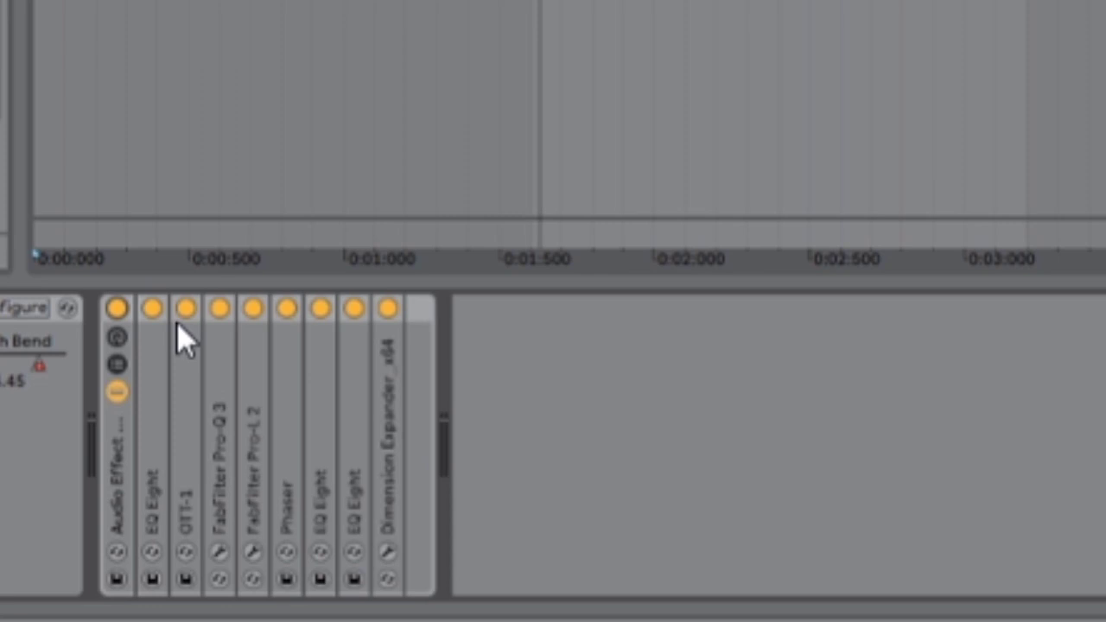
Turn the Audio Effect Rack back on and deactivate all eight devices inside it
click(265, 446)
click(279, 445)
click(253, 308)
click(287, 309)
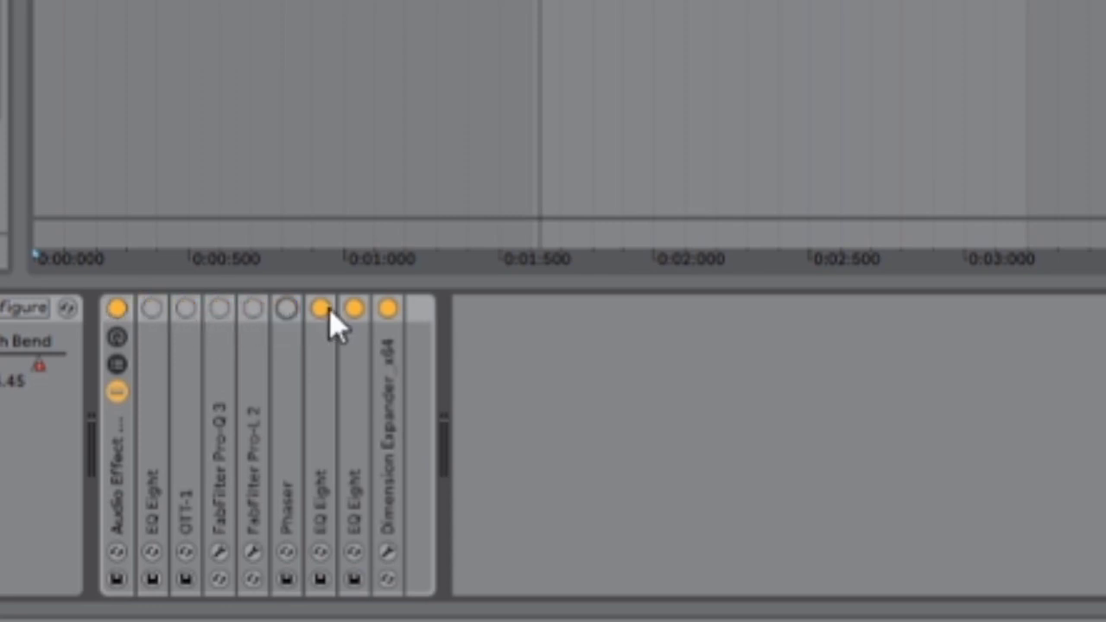
click(321, 309)
click(354, 309)
click(385, 311)
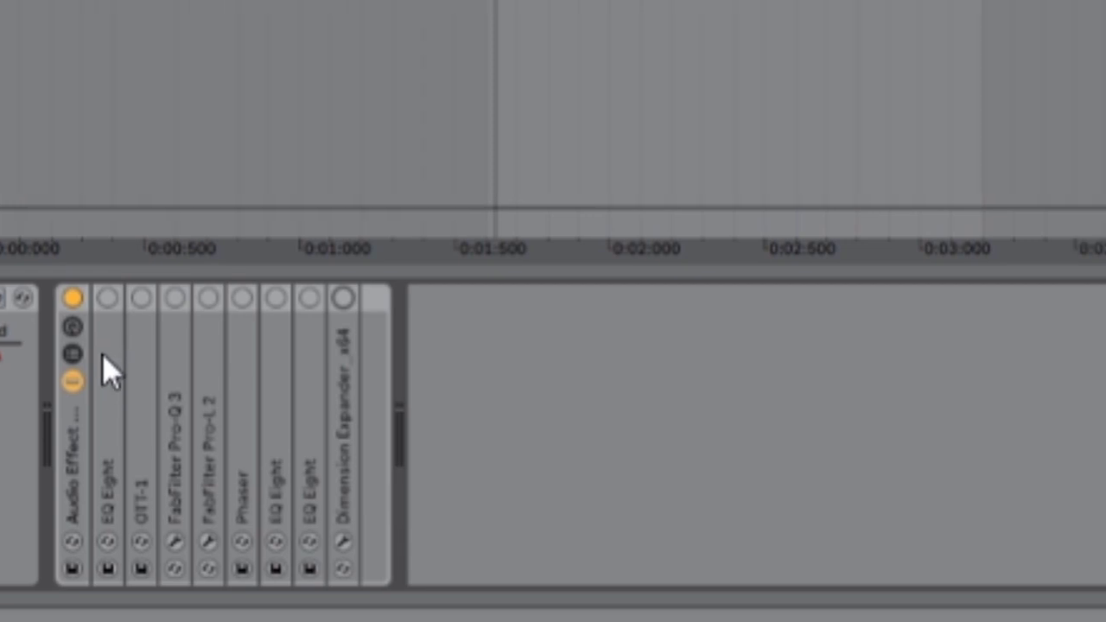
Turn on and expand the first EQ Eight, then set band 2's frequency to 202 Hz, checking it in playback
double_click(153, 374)
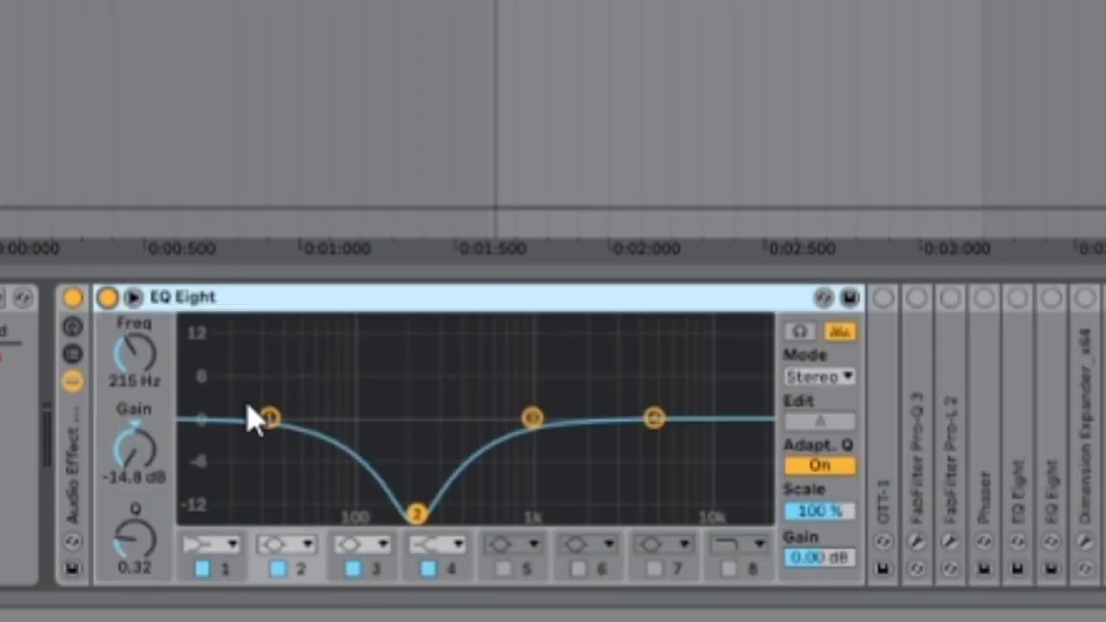
key(space)
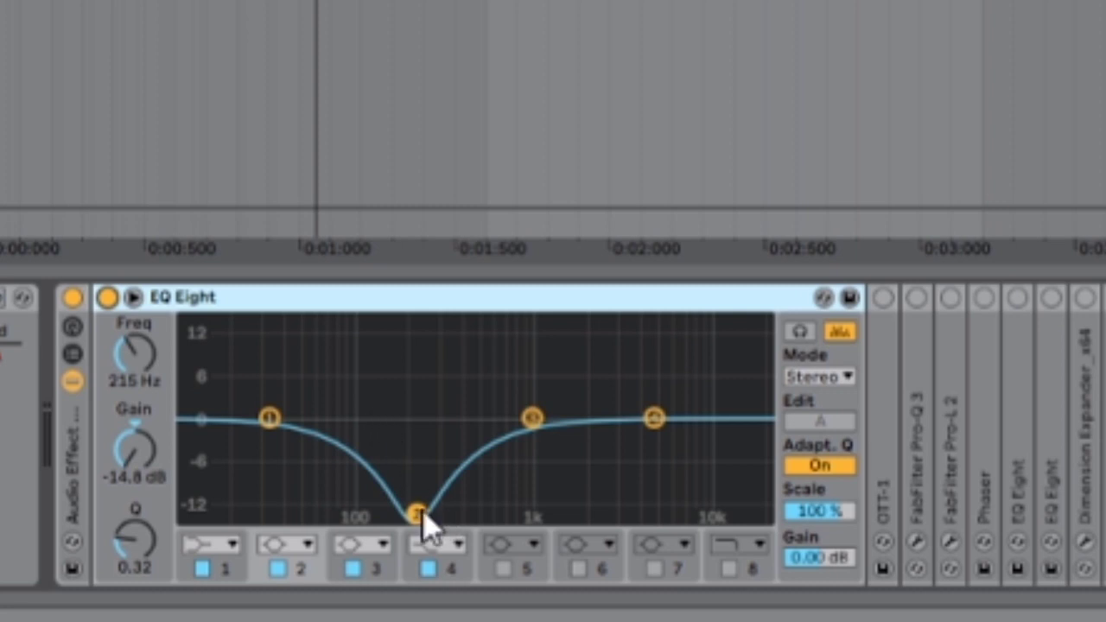
key(space)
mouse_move(417, 515)
mouse_down()
mouse_move(414, 321)
mouse_move(417, 363)
mouse_move(432, 345)
mouse_move(415, 346)
mouse_move(415, 317)
mouse_move(400, 328)
mouse_move(423, 323)
mouse_move(410, 324)
mouse_move(412, 514)
mouse_up()
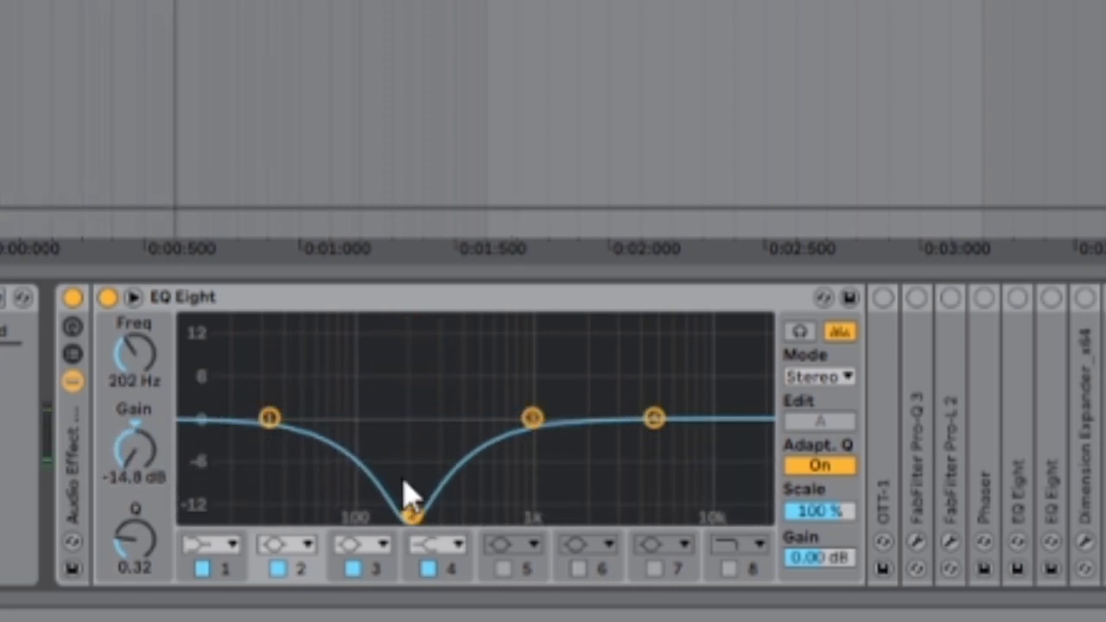
Collapse the first EQ Eight, then turn on OTT-1, view its settings during playback and collapse it
double_click(333, 315)
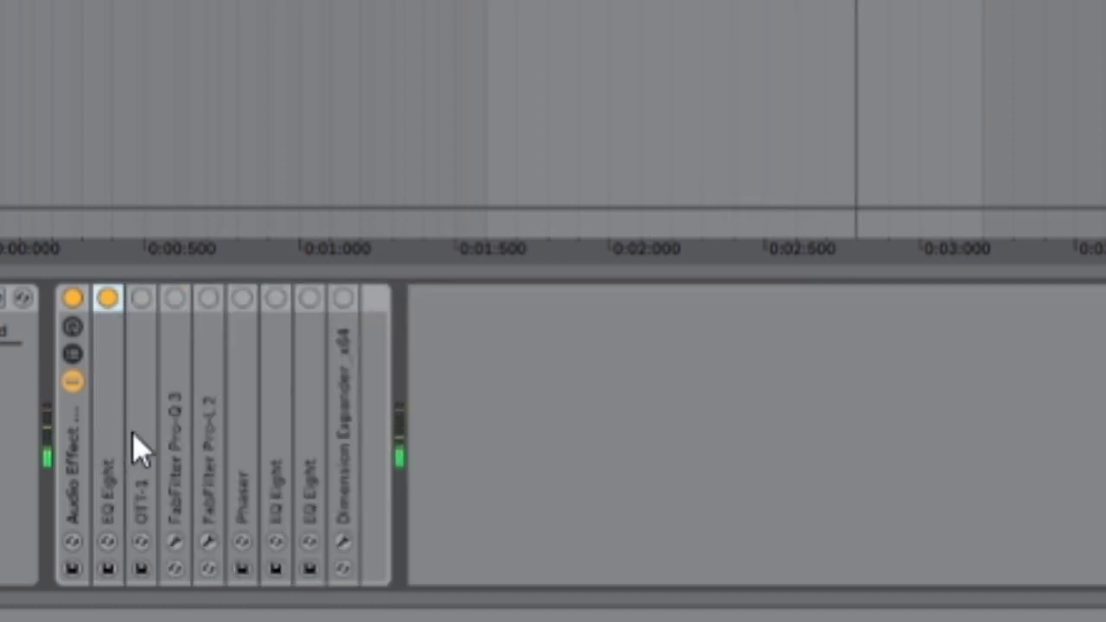
double_click(130, 440)
click(140, 299)
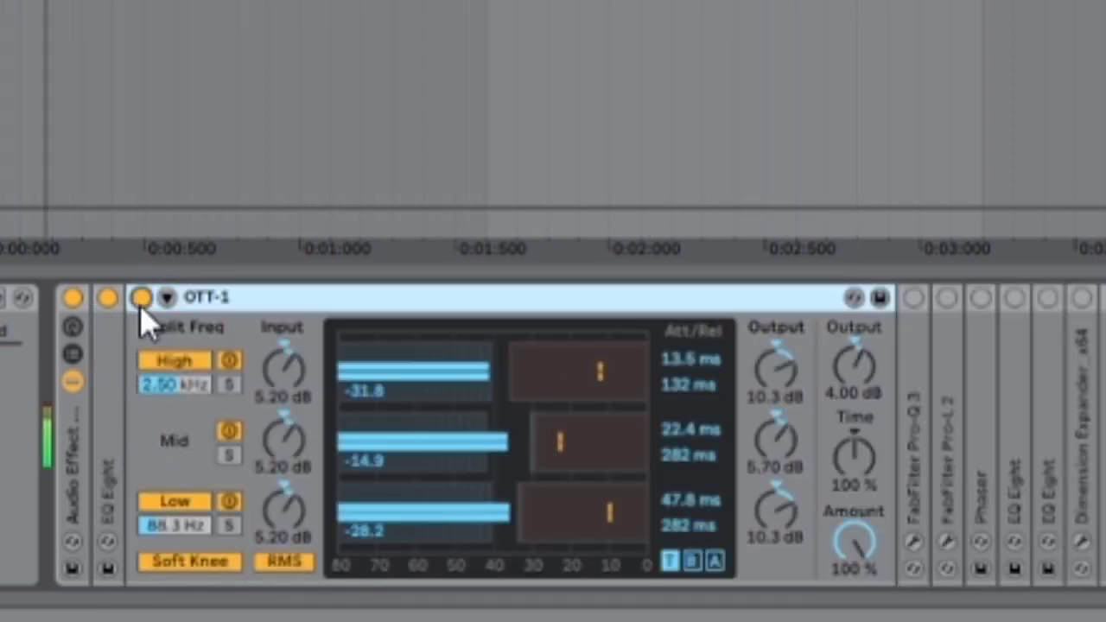
double_click(268, 304)
Expand and turn on FabFilter Pro-Q 3, open its window and move it clear of the track headers
double_click(175, 386)
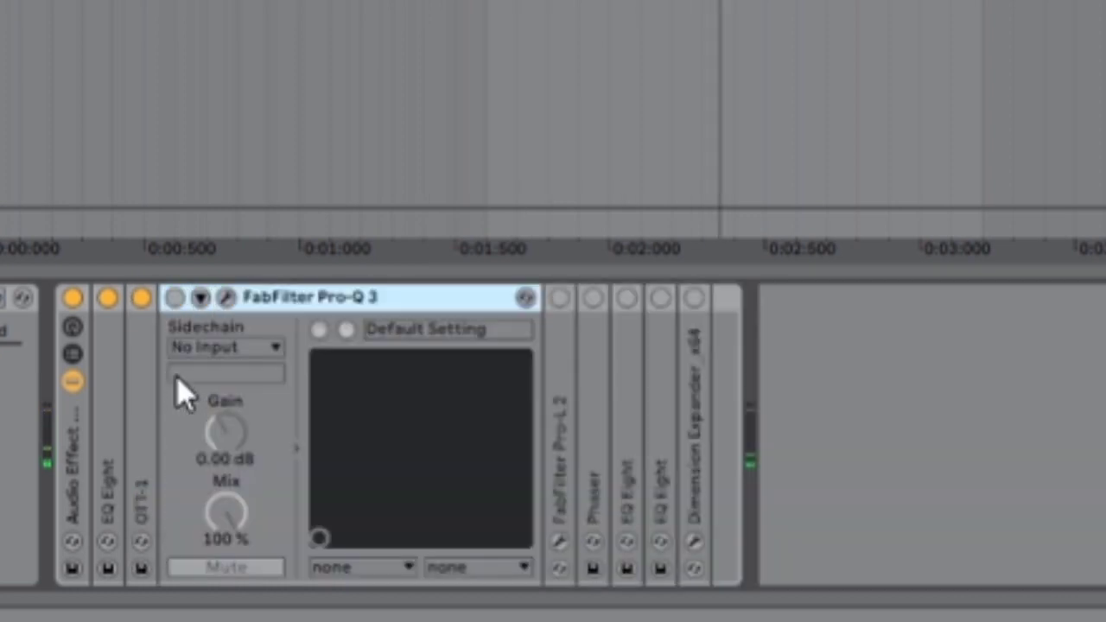
click(175, 299)
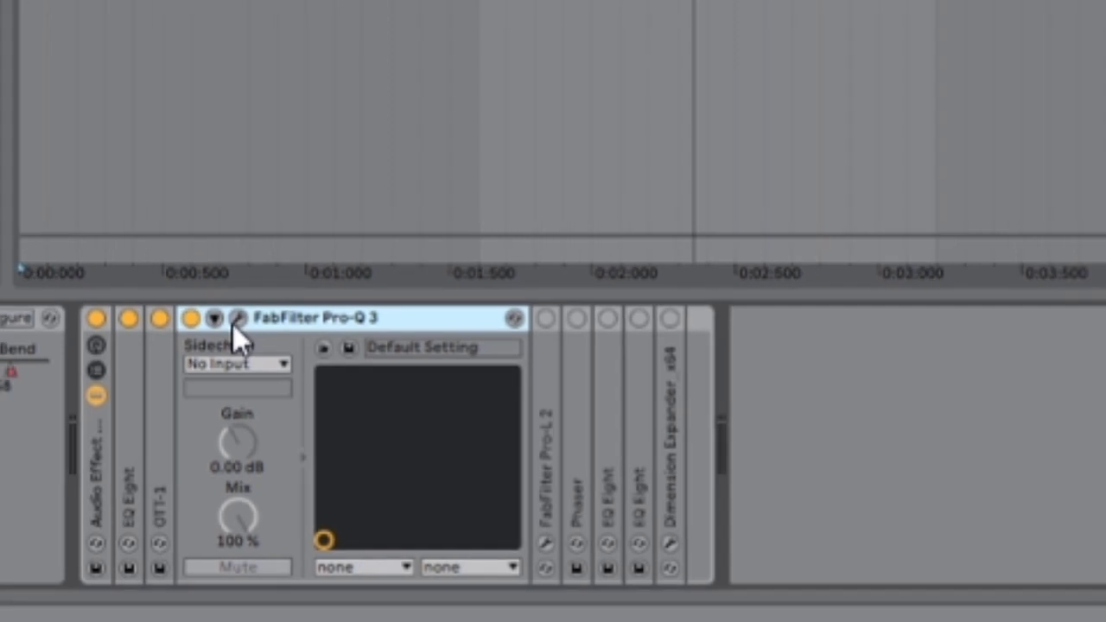
click(227, 297)
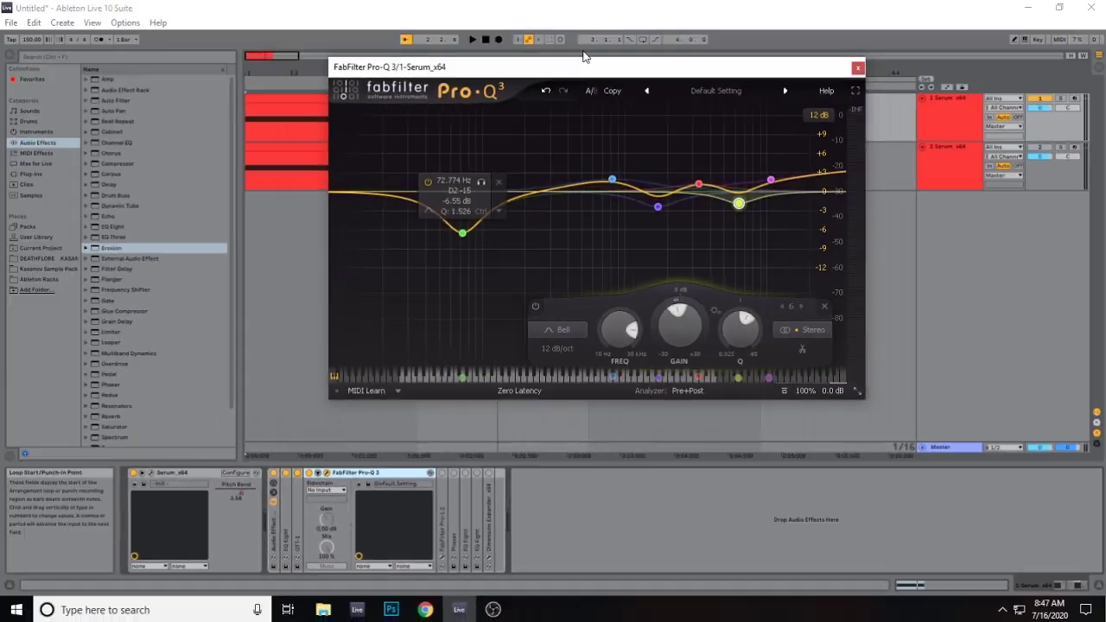
drag(583, 57, 418, 117)
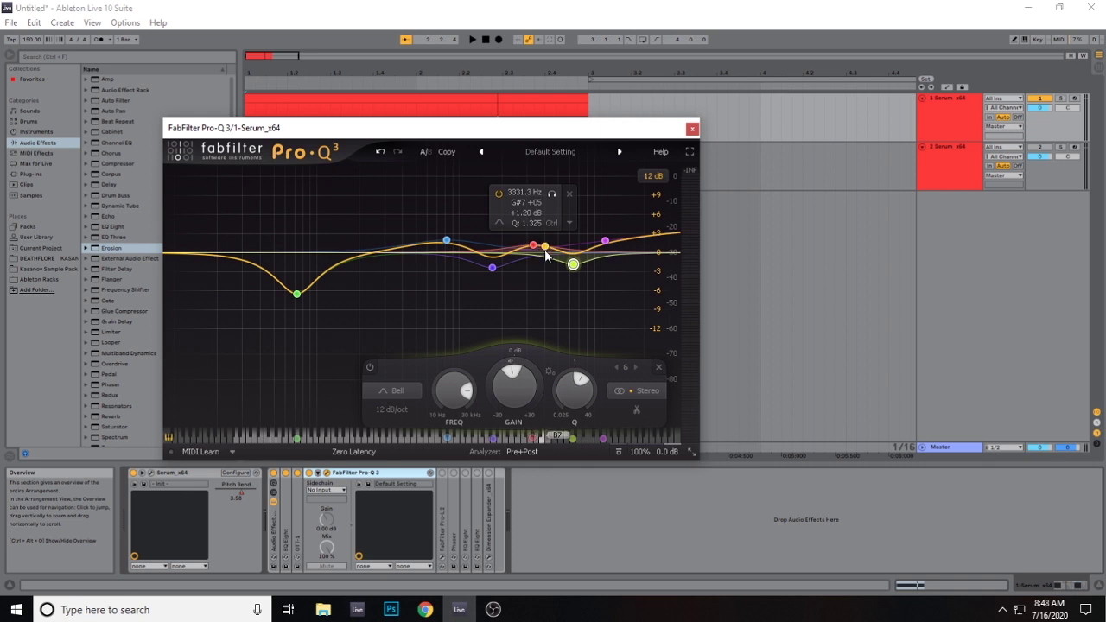
Play back the sound against the Pro-Q 3 curve, then hide its window and collapse the device
key(space)
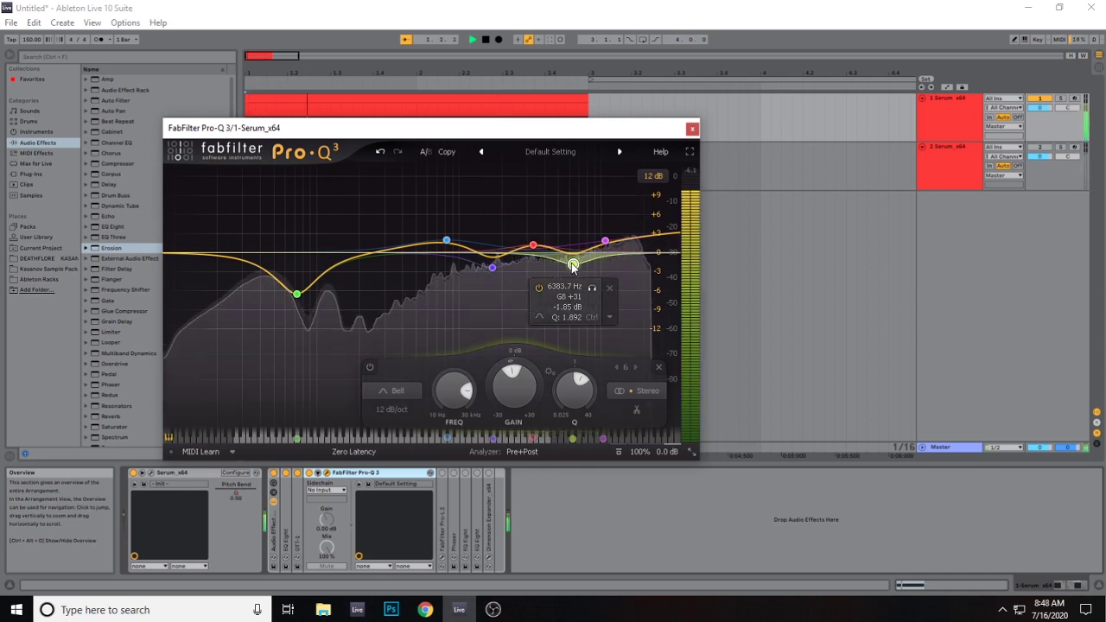
key(space)
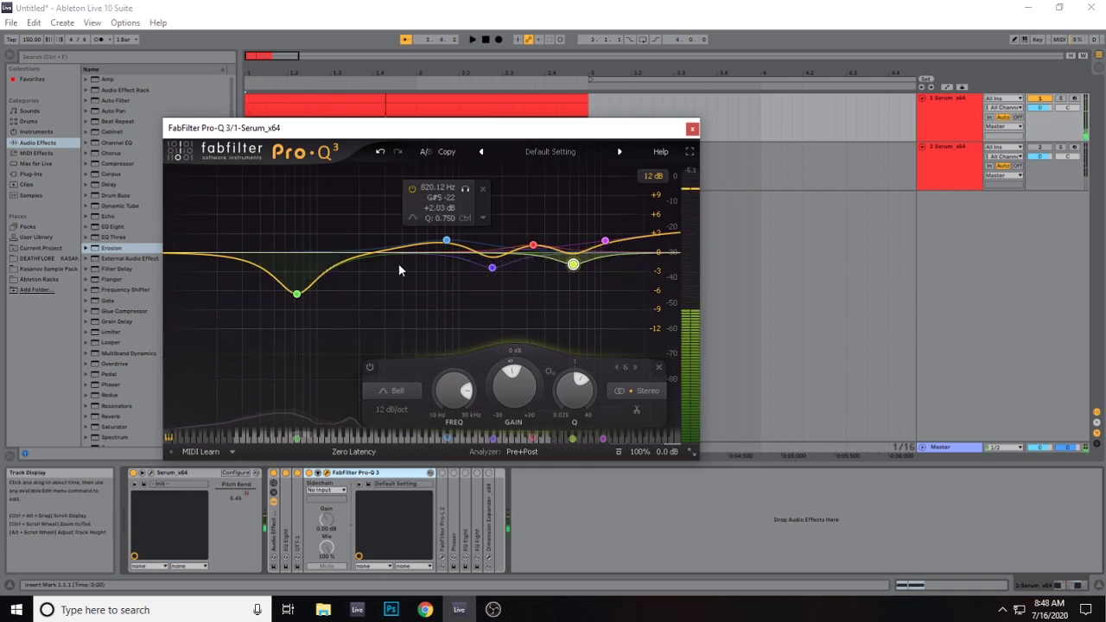
key(ctrl+alt+p)
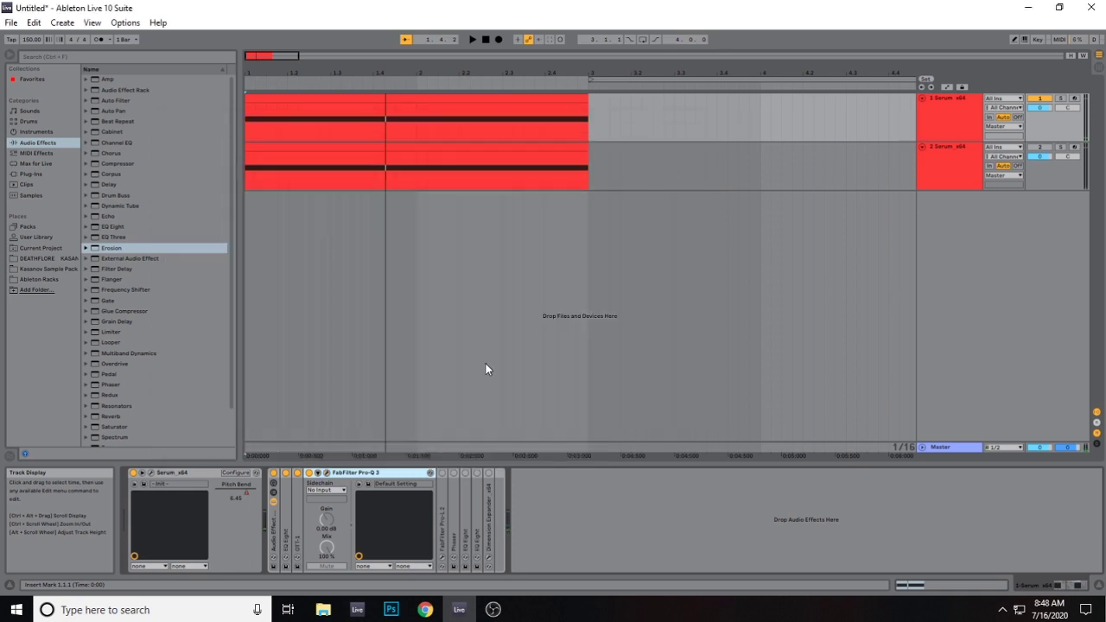
double_click(346, 473)
Turn on FabFilter Pro-L 2, open its window to watch the limiting during playback, then close it
double_click(319, 505)
click(334, 473)
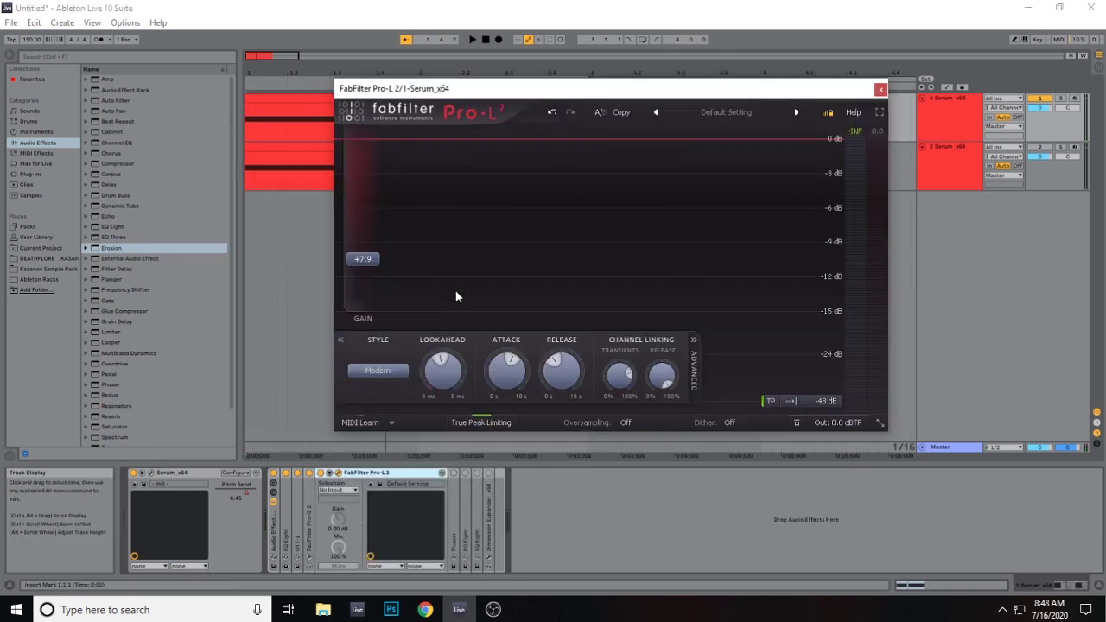
key(space)
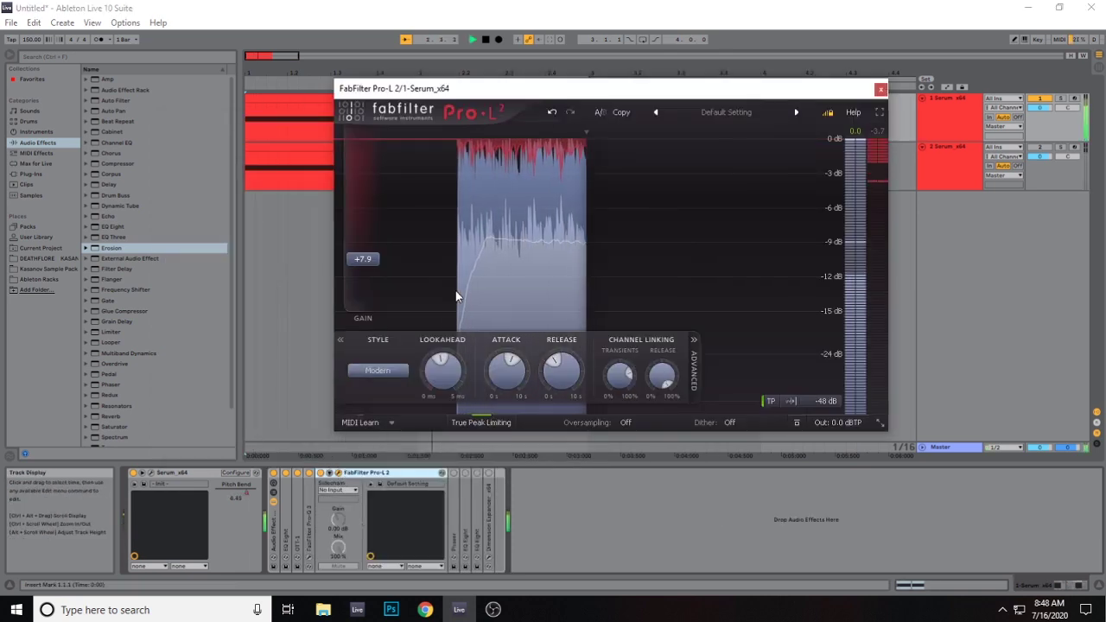
key(space)
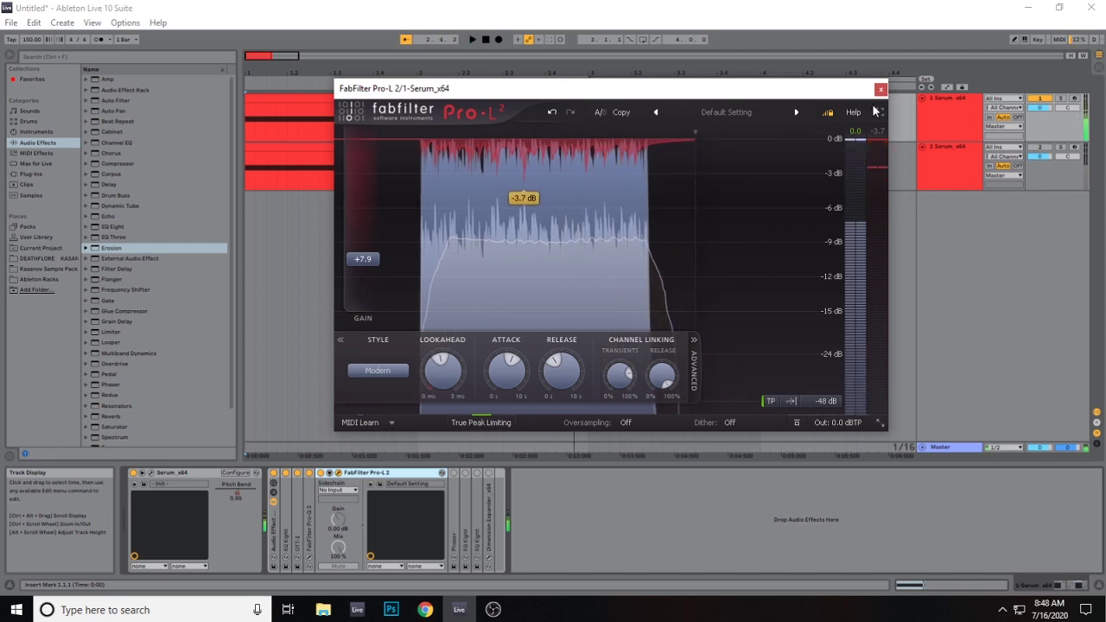
click(881, 89)
Collapse FabFilter Pro-L 2, then turn on and expand the Phaser and play back the sound
double_click(389, 472)
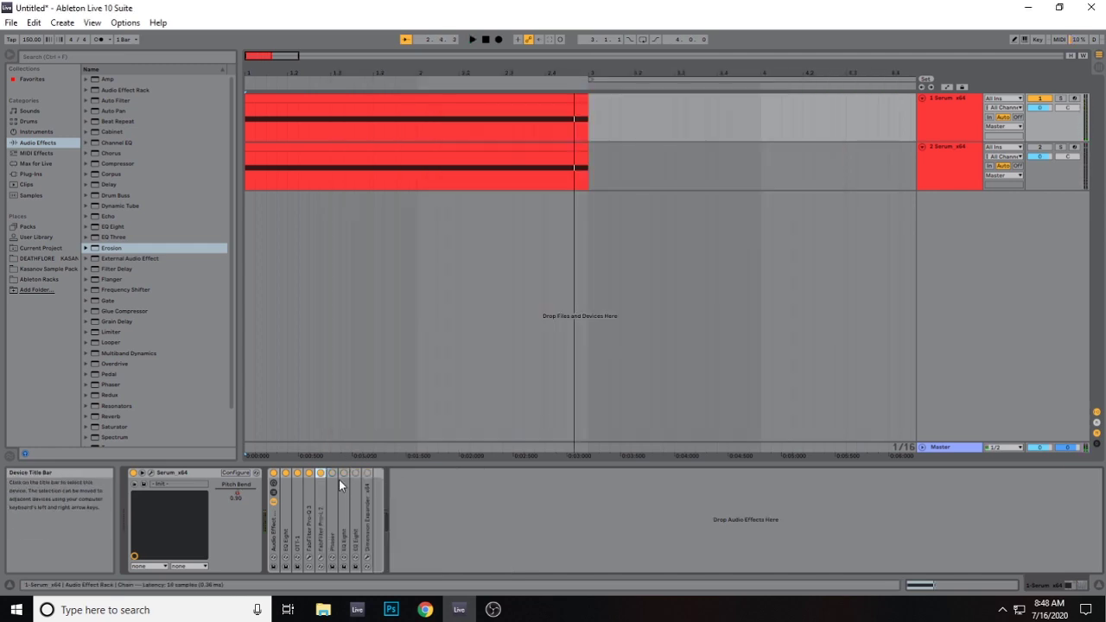
double_click(339, 480)
key(space)
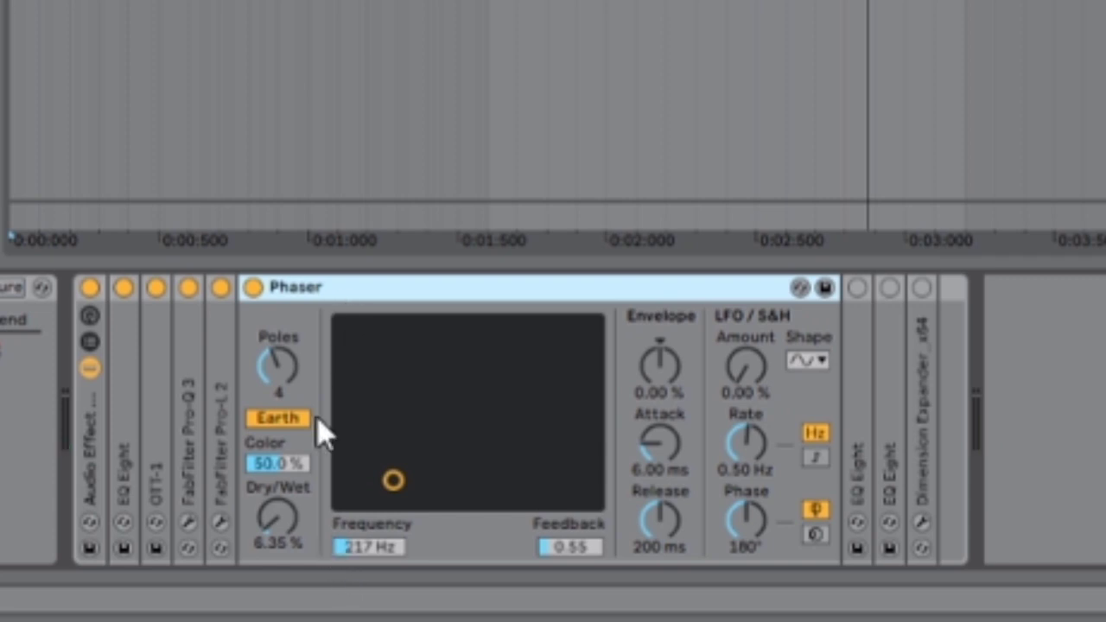
Raise the Phaser's Dry/Wet to 100 % and play back the exaggerated effect
drag(289, 503, 289, 415)
key(space)
key(space)
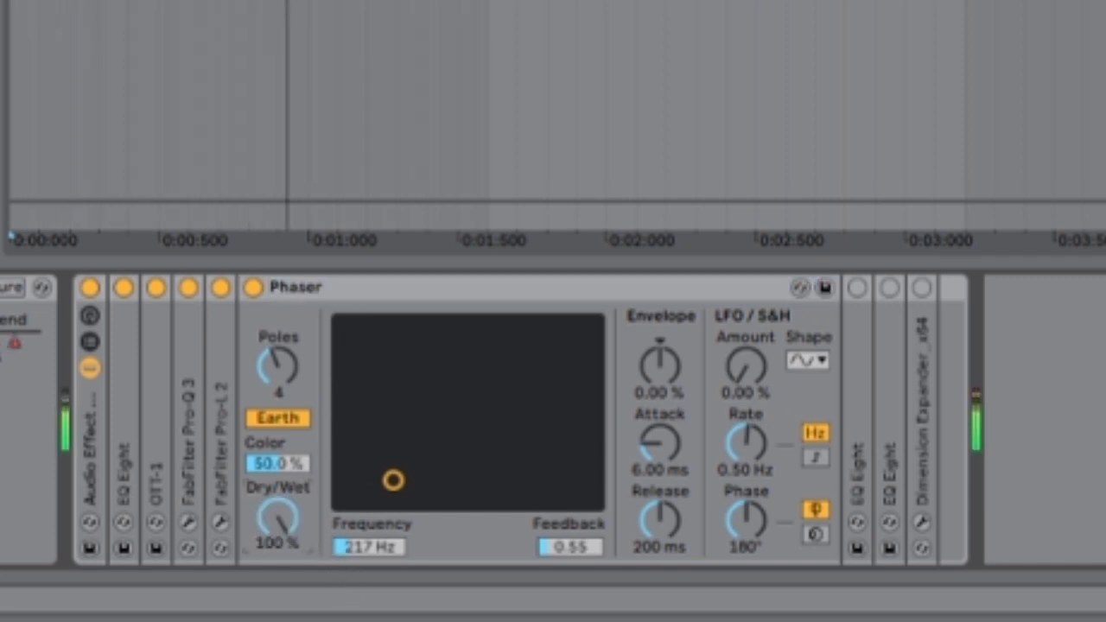
Set the Phaser's Dry/Wet to 7.14 %, check it in playback and collapse the device
drag(277, 519, 277, 600)
key(space)
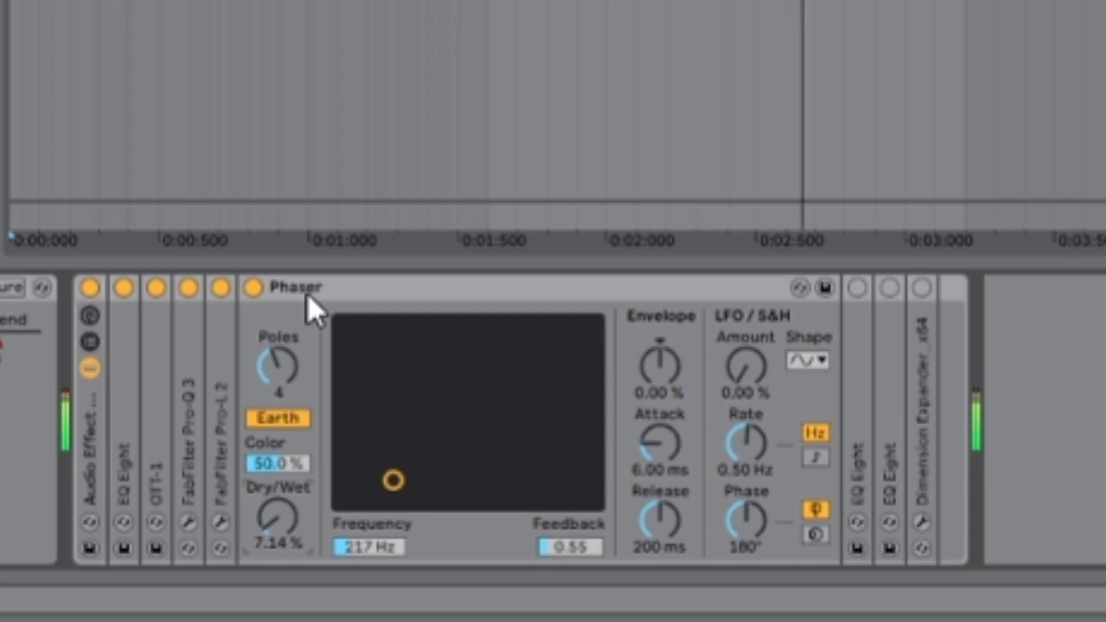
double_click(316, 292)
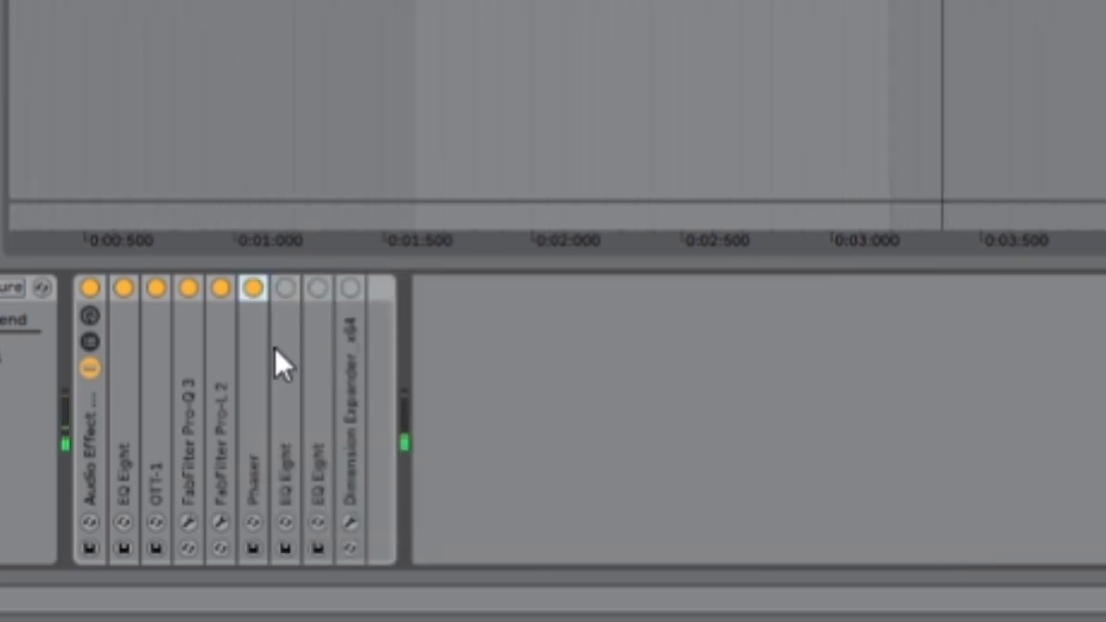
Turn on and expand the second EQ Eight, examine its mid and side curves in M/S mode, then collapse it
double_click(277, 350)
click(284, 285)
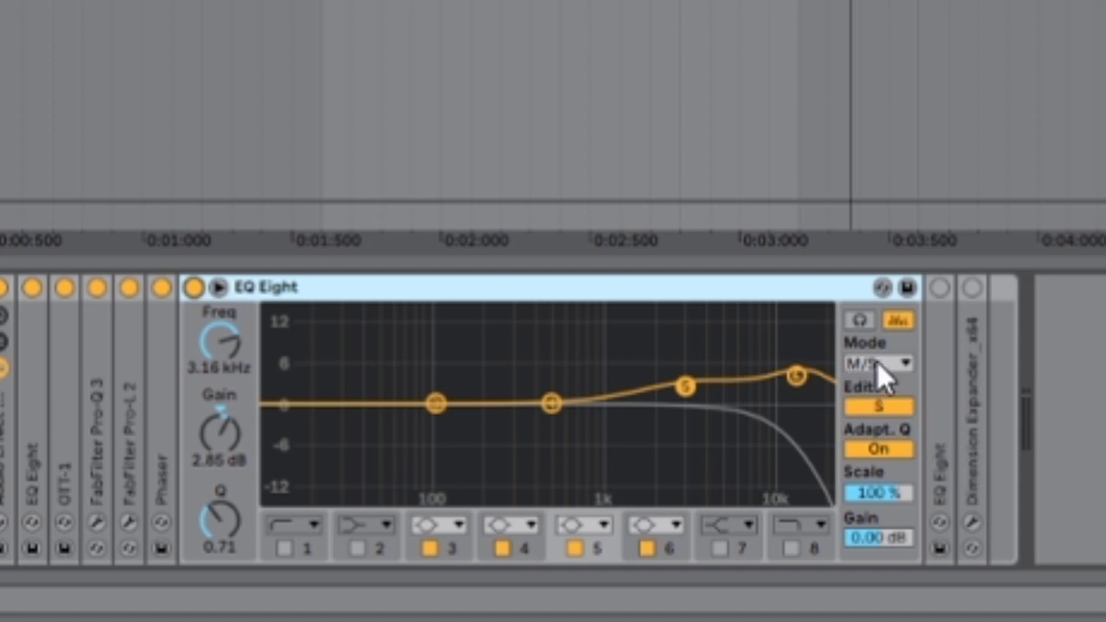
click(877, 362)
click(881, 363)
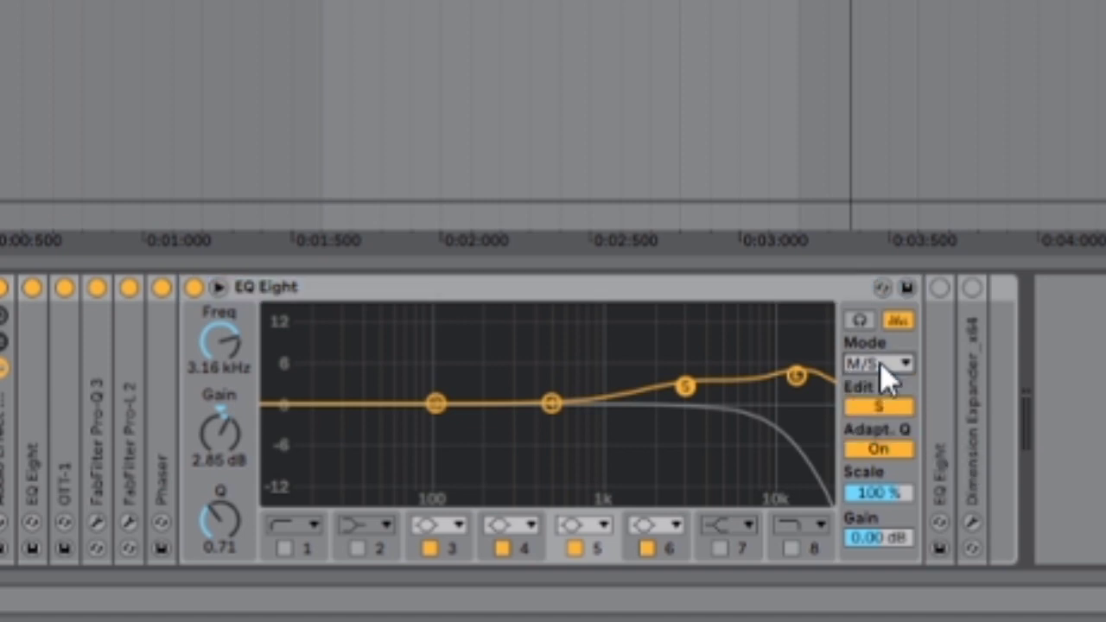
click(898, 408)
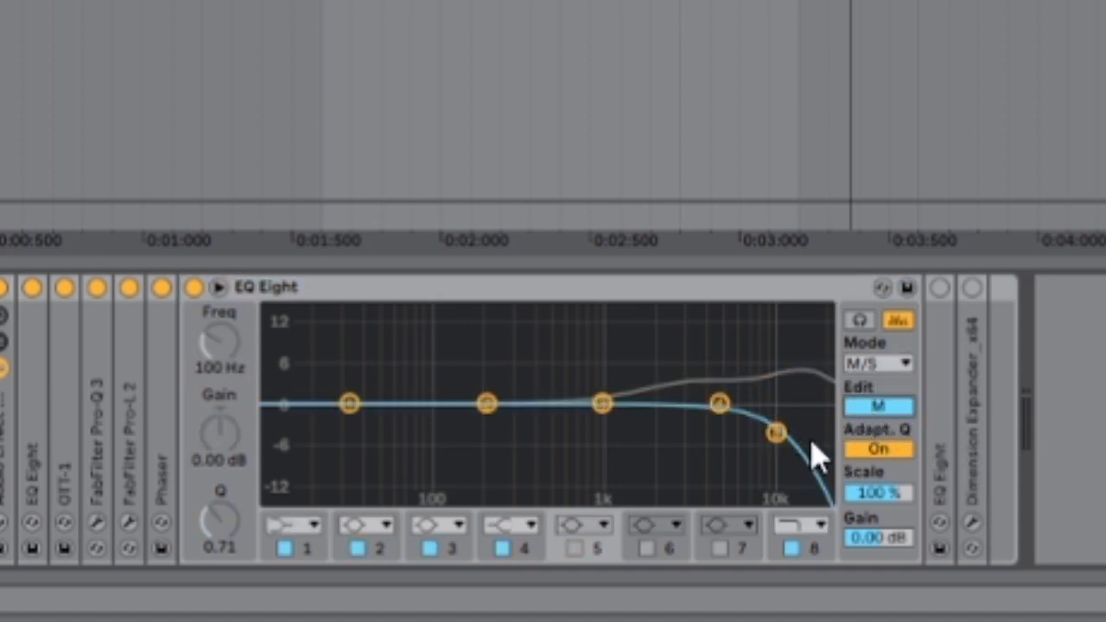
click(908, 412)
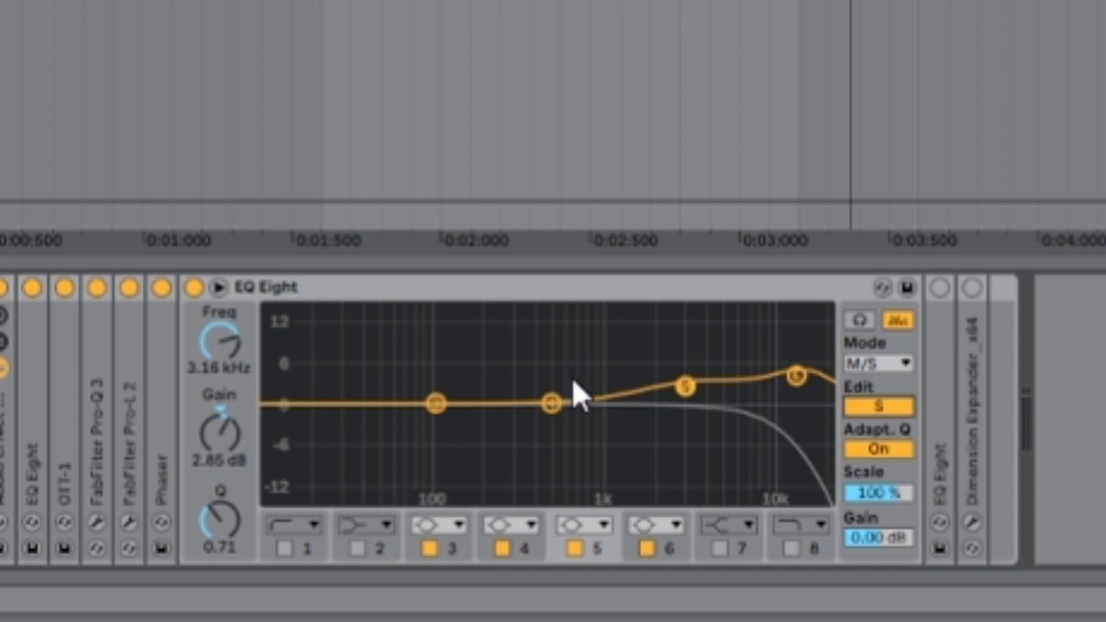
double_click(541, 292)
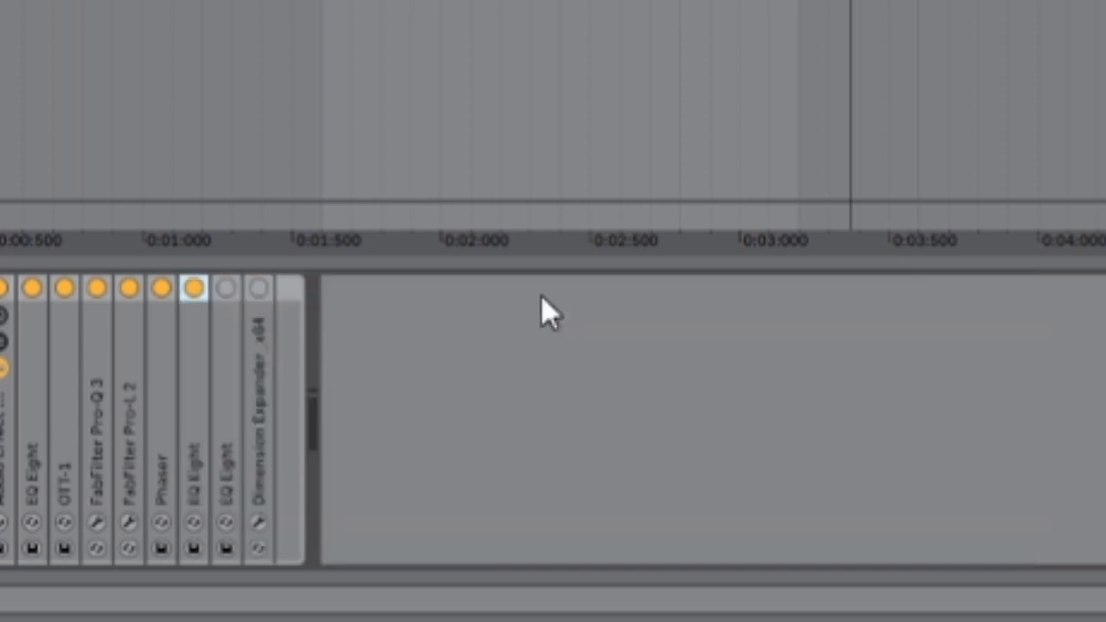
Turn on and expand the third EQ Eight, play back its low cut and collapse it
double_click(239, 413)
key(space)
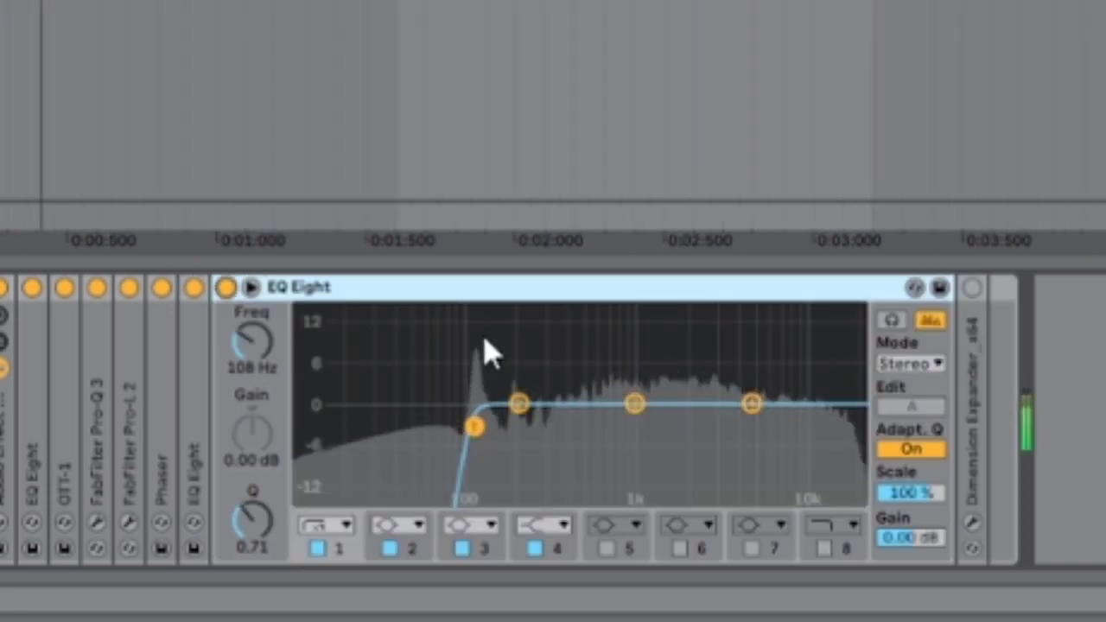
double_click(337, 288)
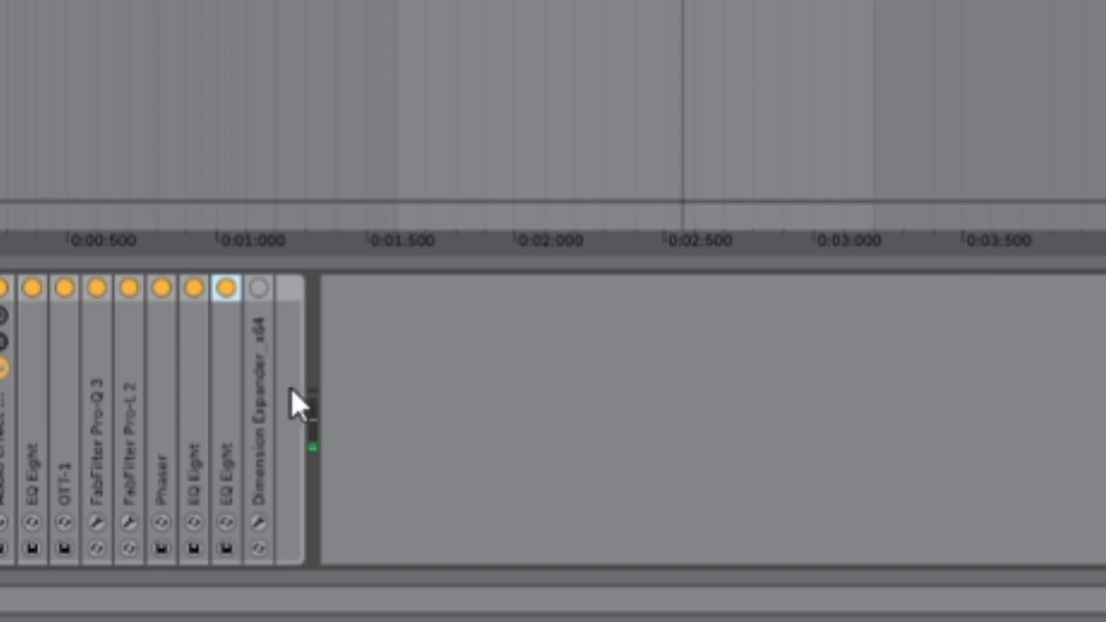
Expand Dimension Expander and switch it on and off again to compare the sound during playback
double_click(257, 394)
click(257, 287)
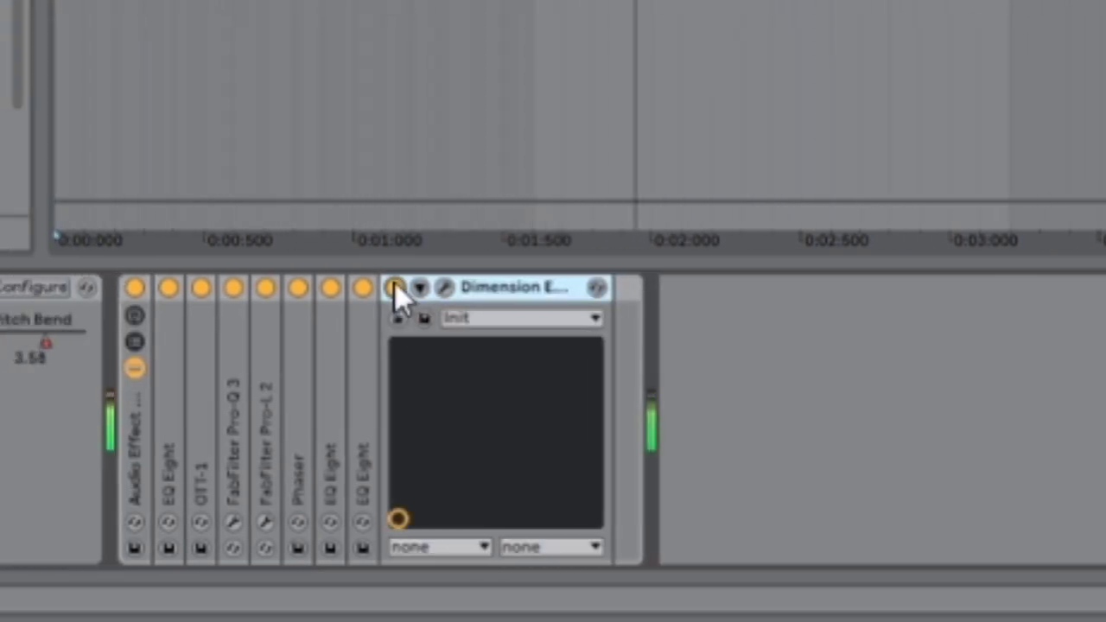
click(395, 287)
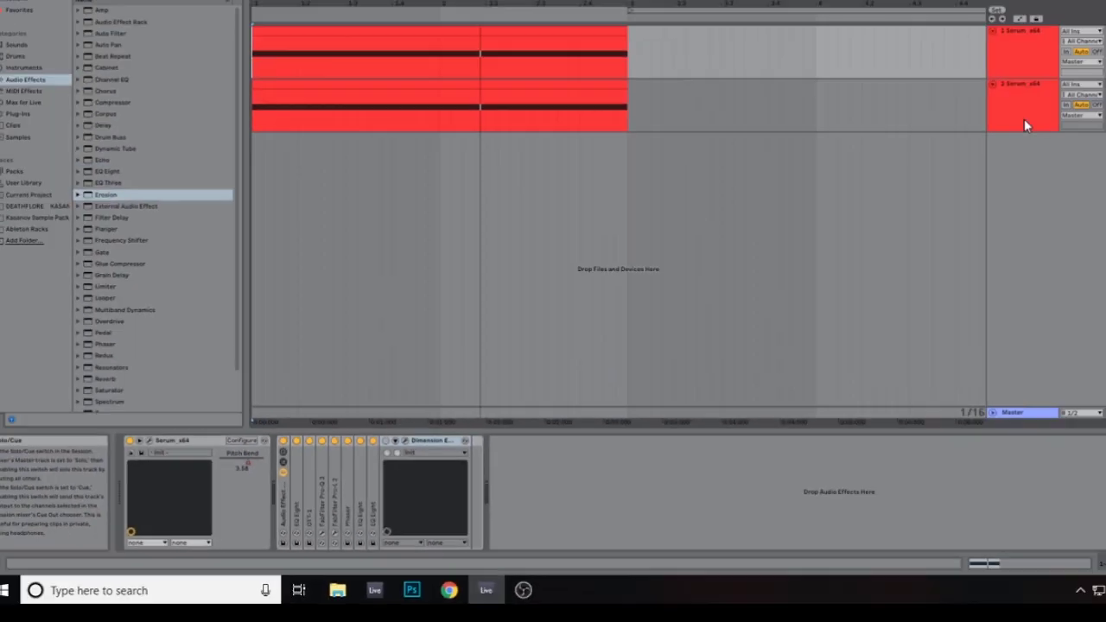
Select and solo the second Serum track, play it back and open its Serum window
click(1053, 149)
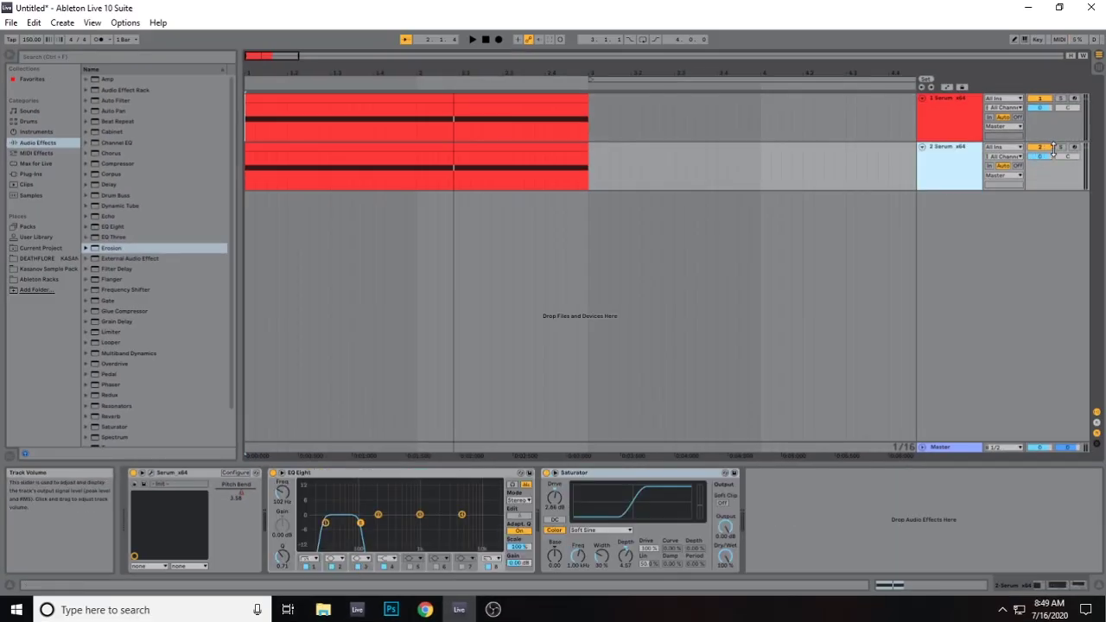
click(1061, 148)
key(space)
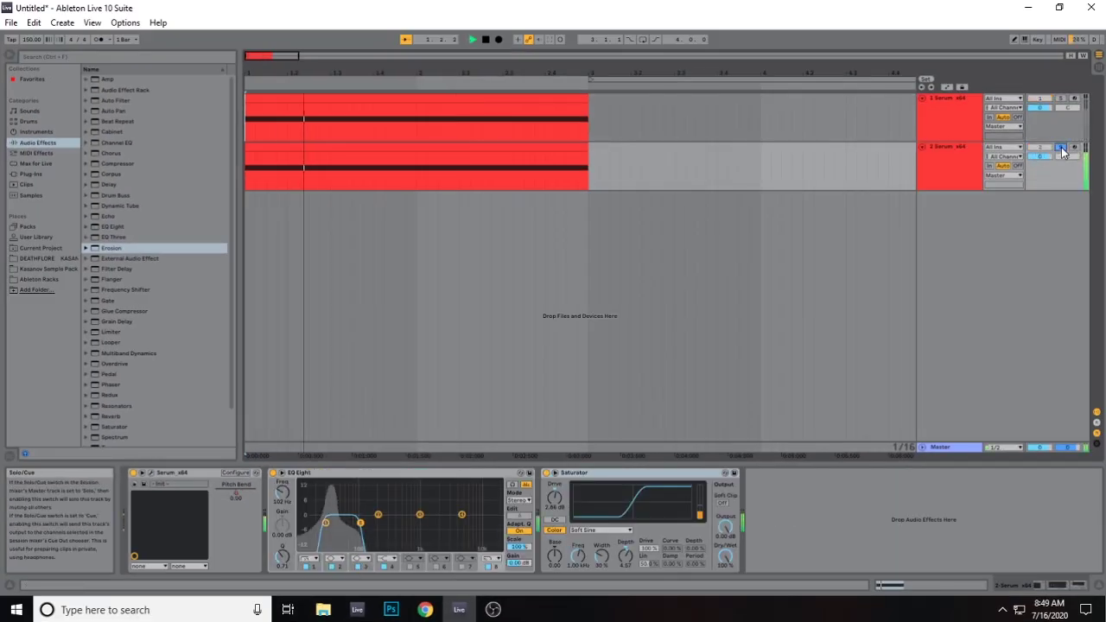
click(150, 477)
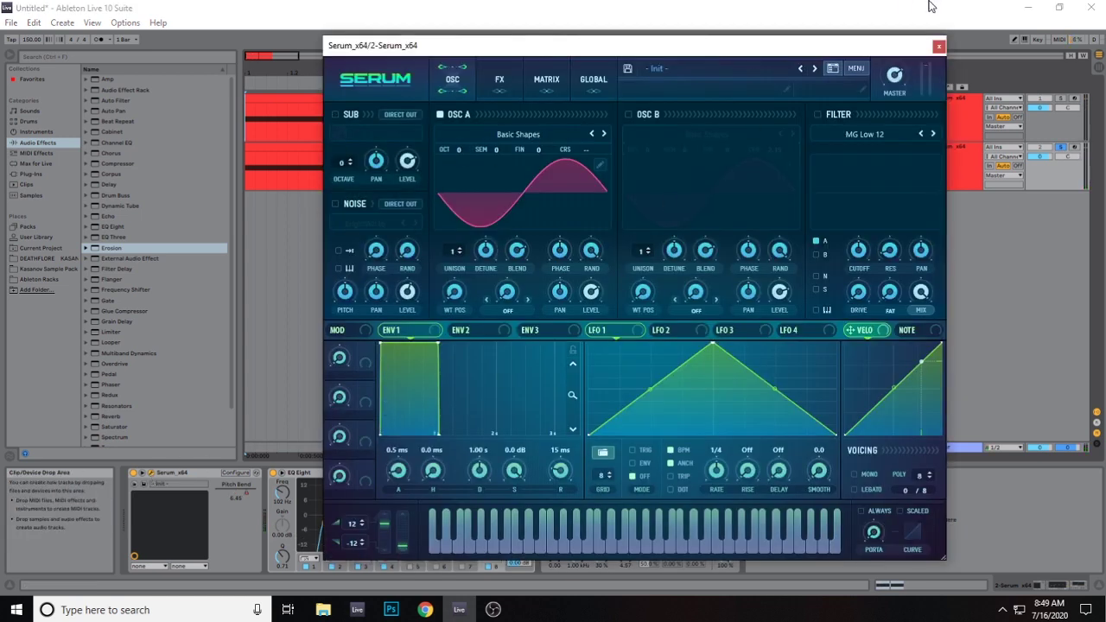
Close the Serum window, unsolo the second track and play back both tracks together
click(939, 46)
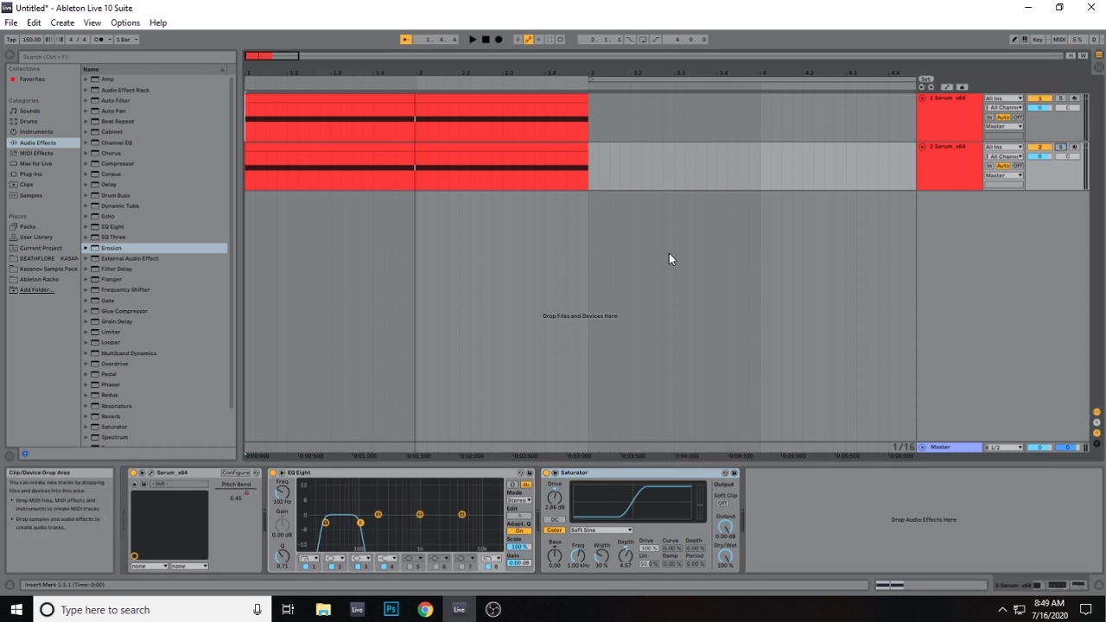
key(space)
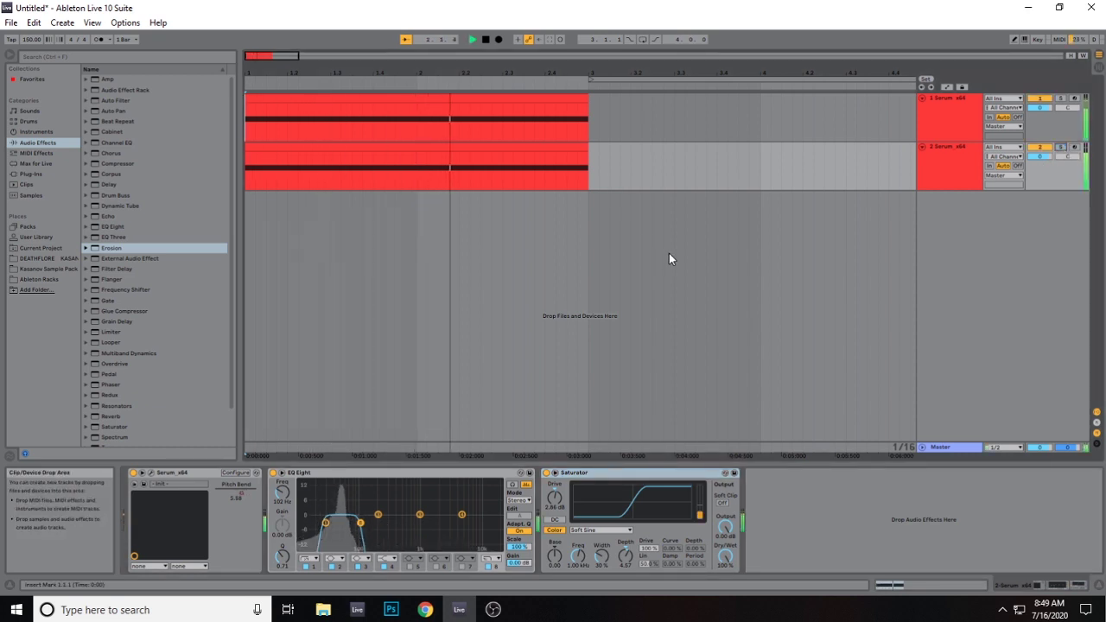
key(space)
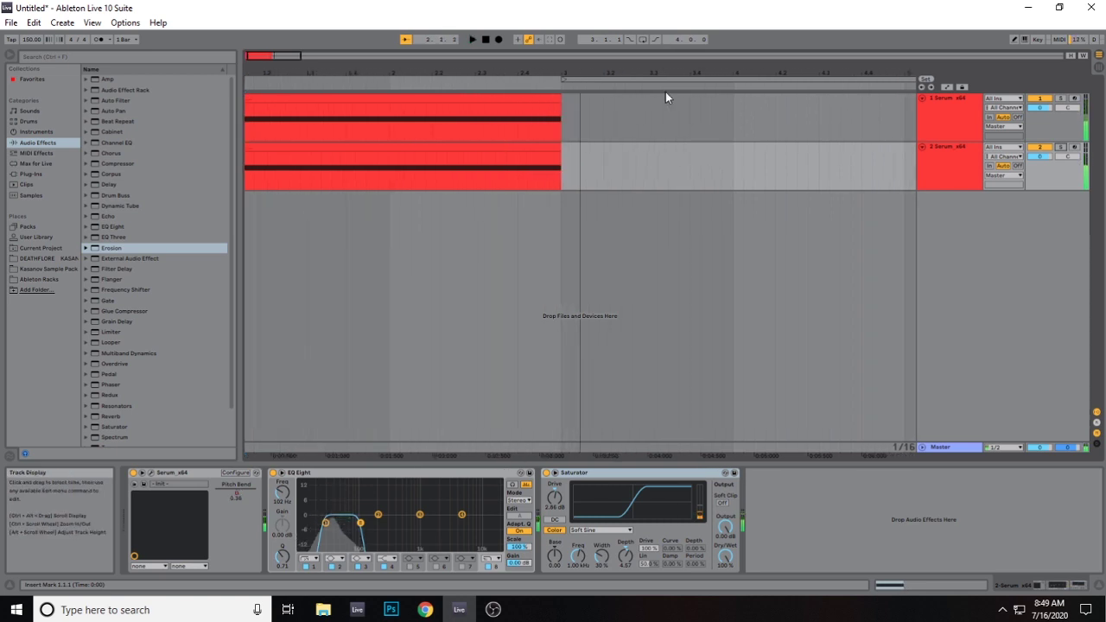
Select a time range on the first track from just after its clip's start to slightly past the clip's end
drag(275, 56, 415, 151)
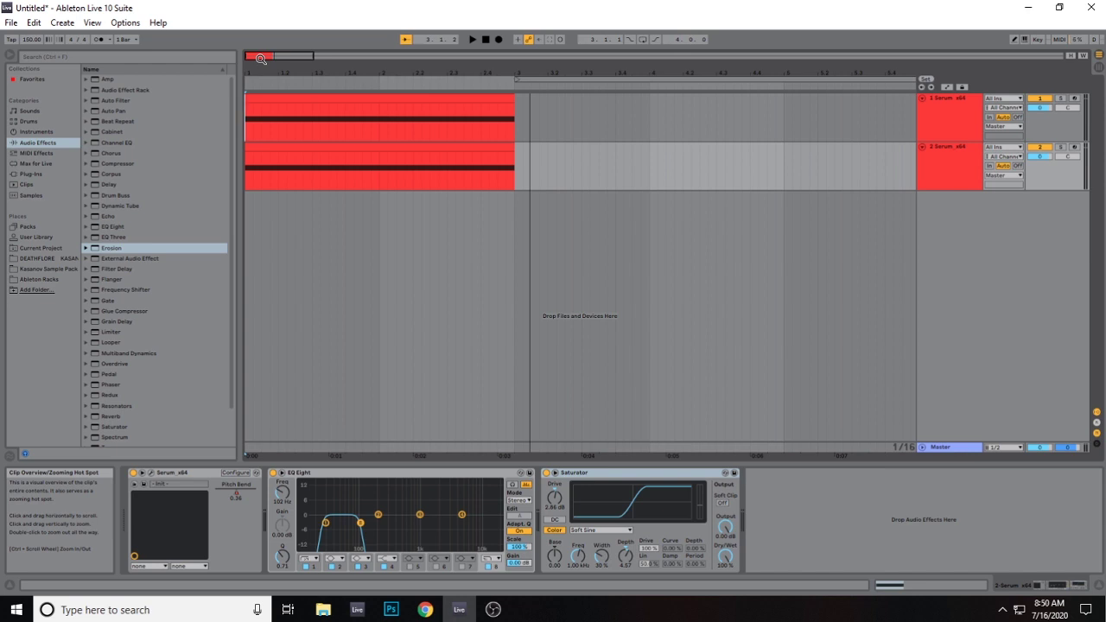
click(250, 163)
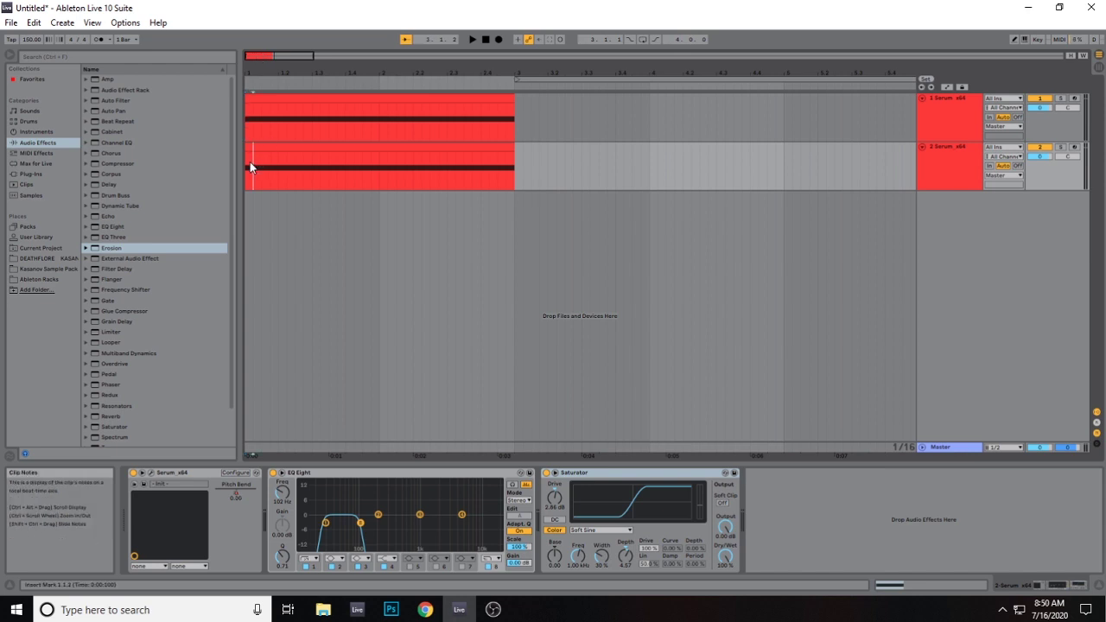
drag(244, 120, 556, 135)
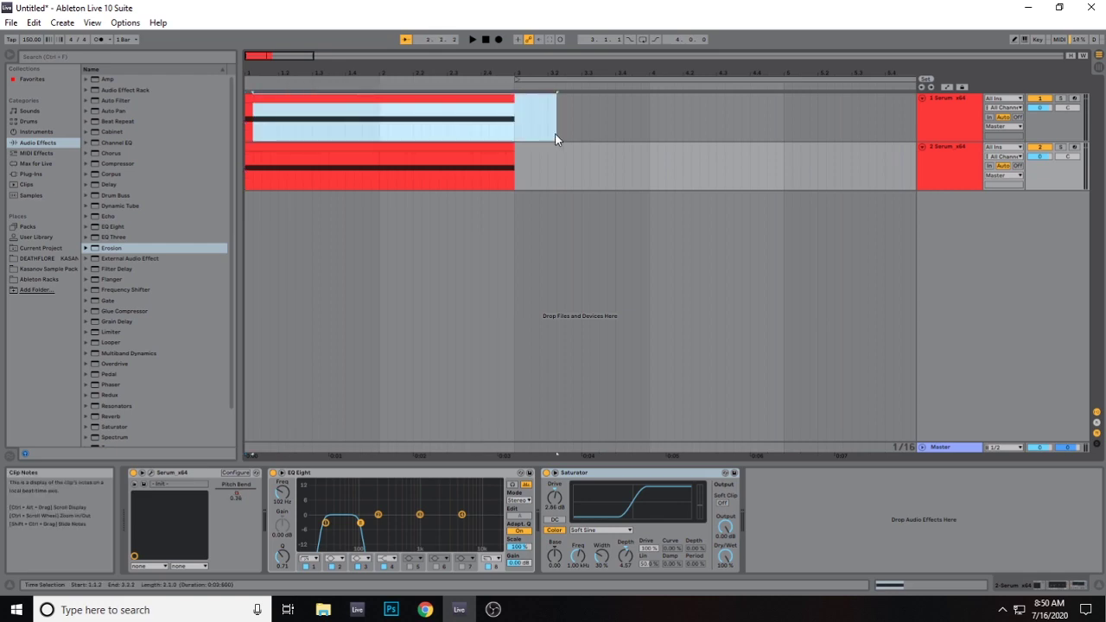